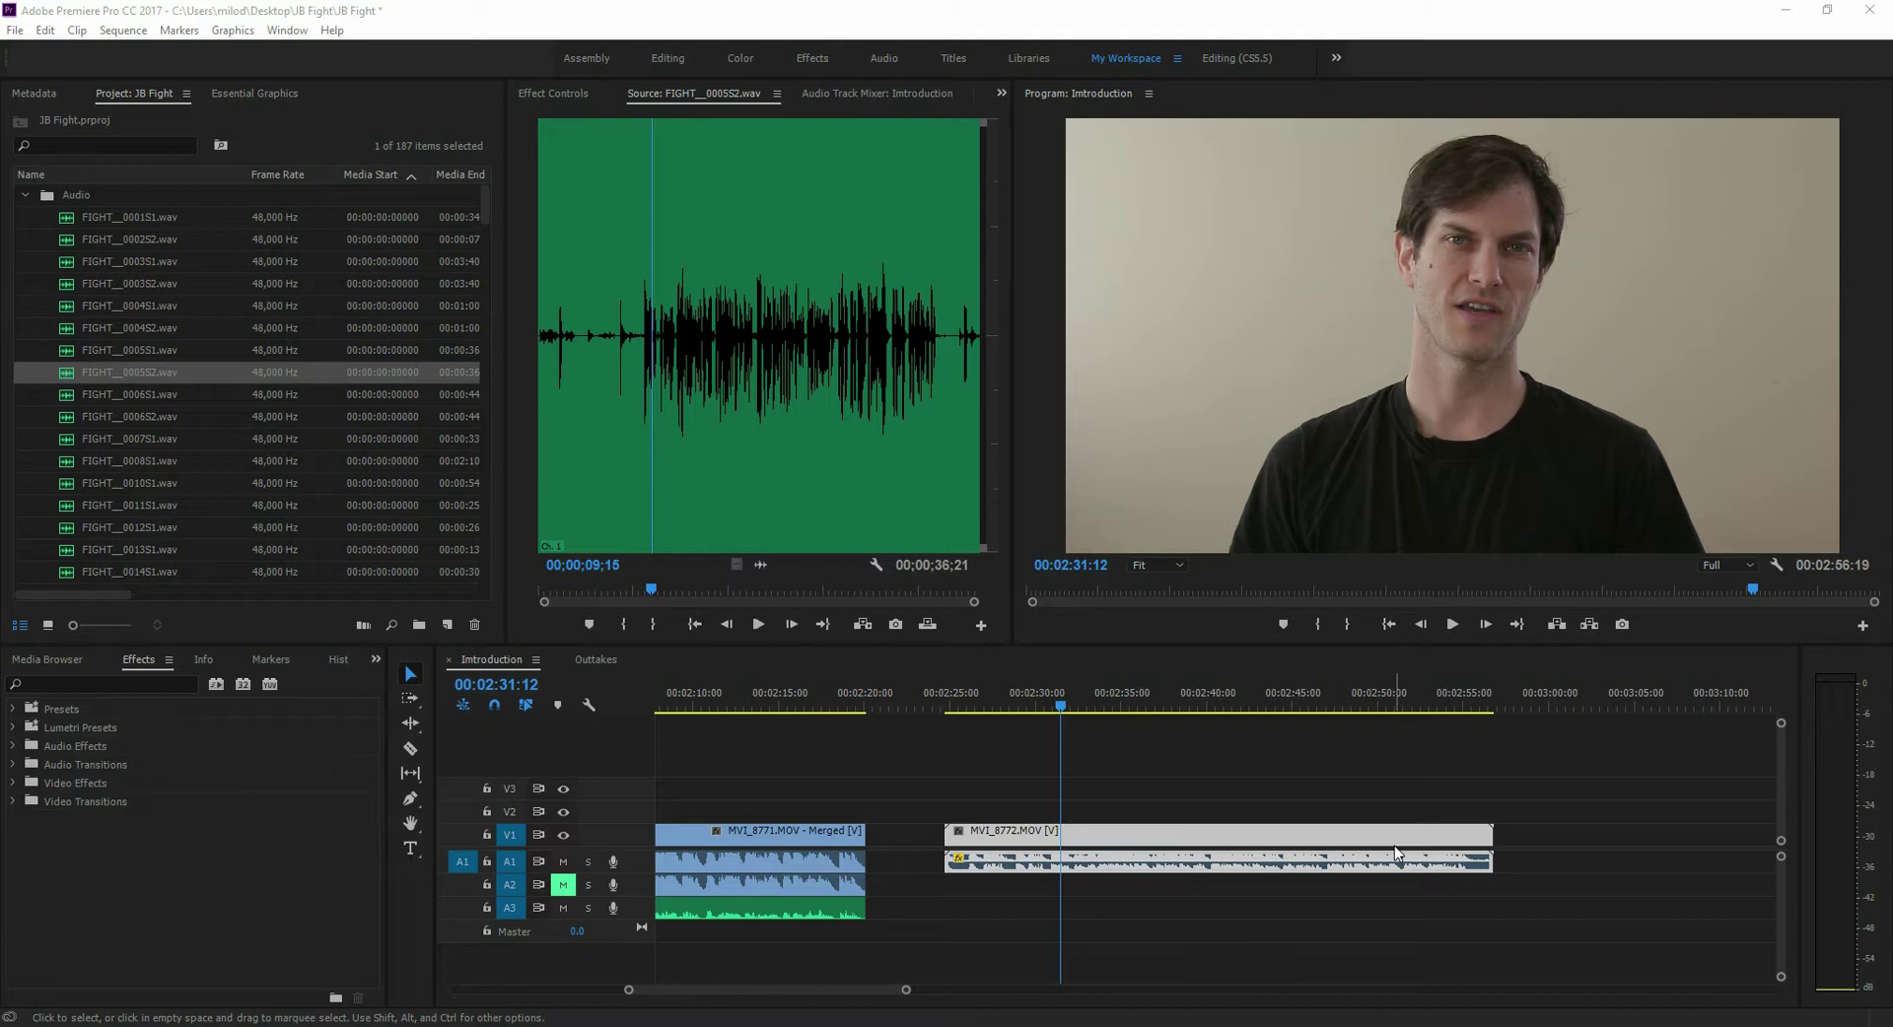
Play the Introduction sequence past MVI_8772.MOV, stop, and return the playhead to 00:02:34:12.
left_click(1453, 627)
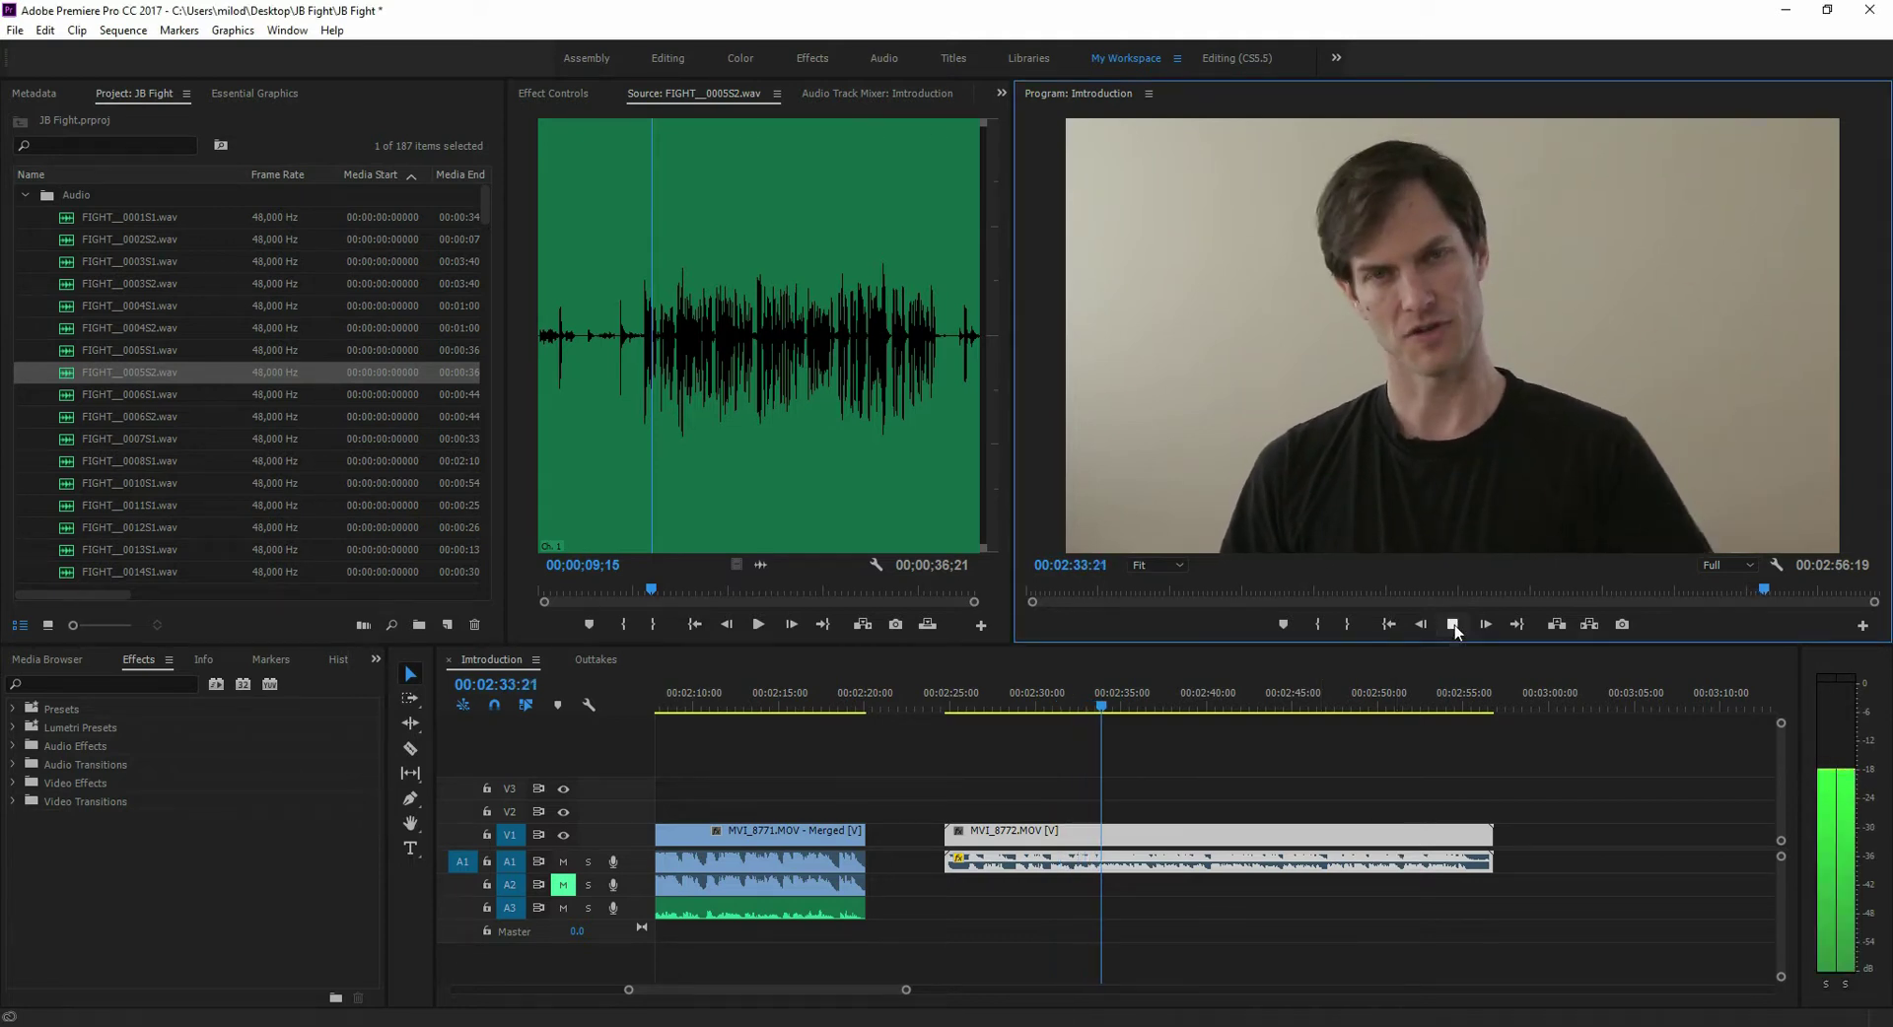
left_click(1453, 625)
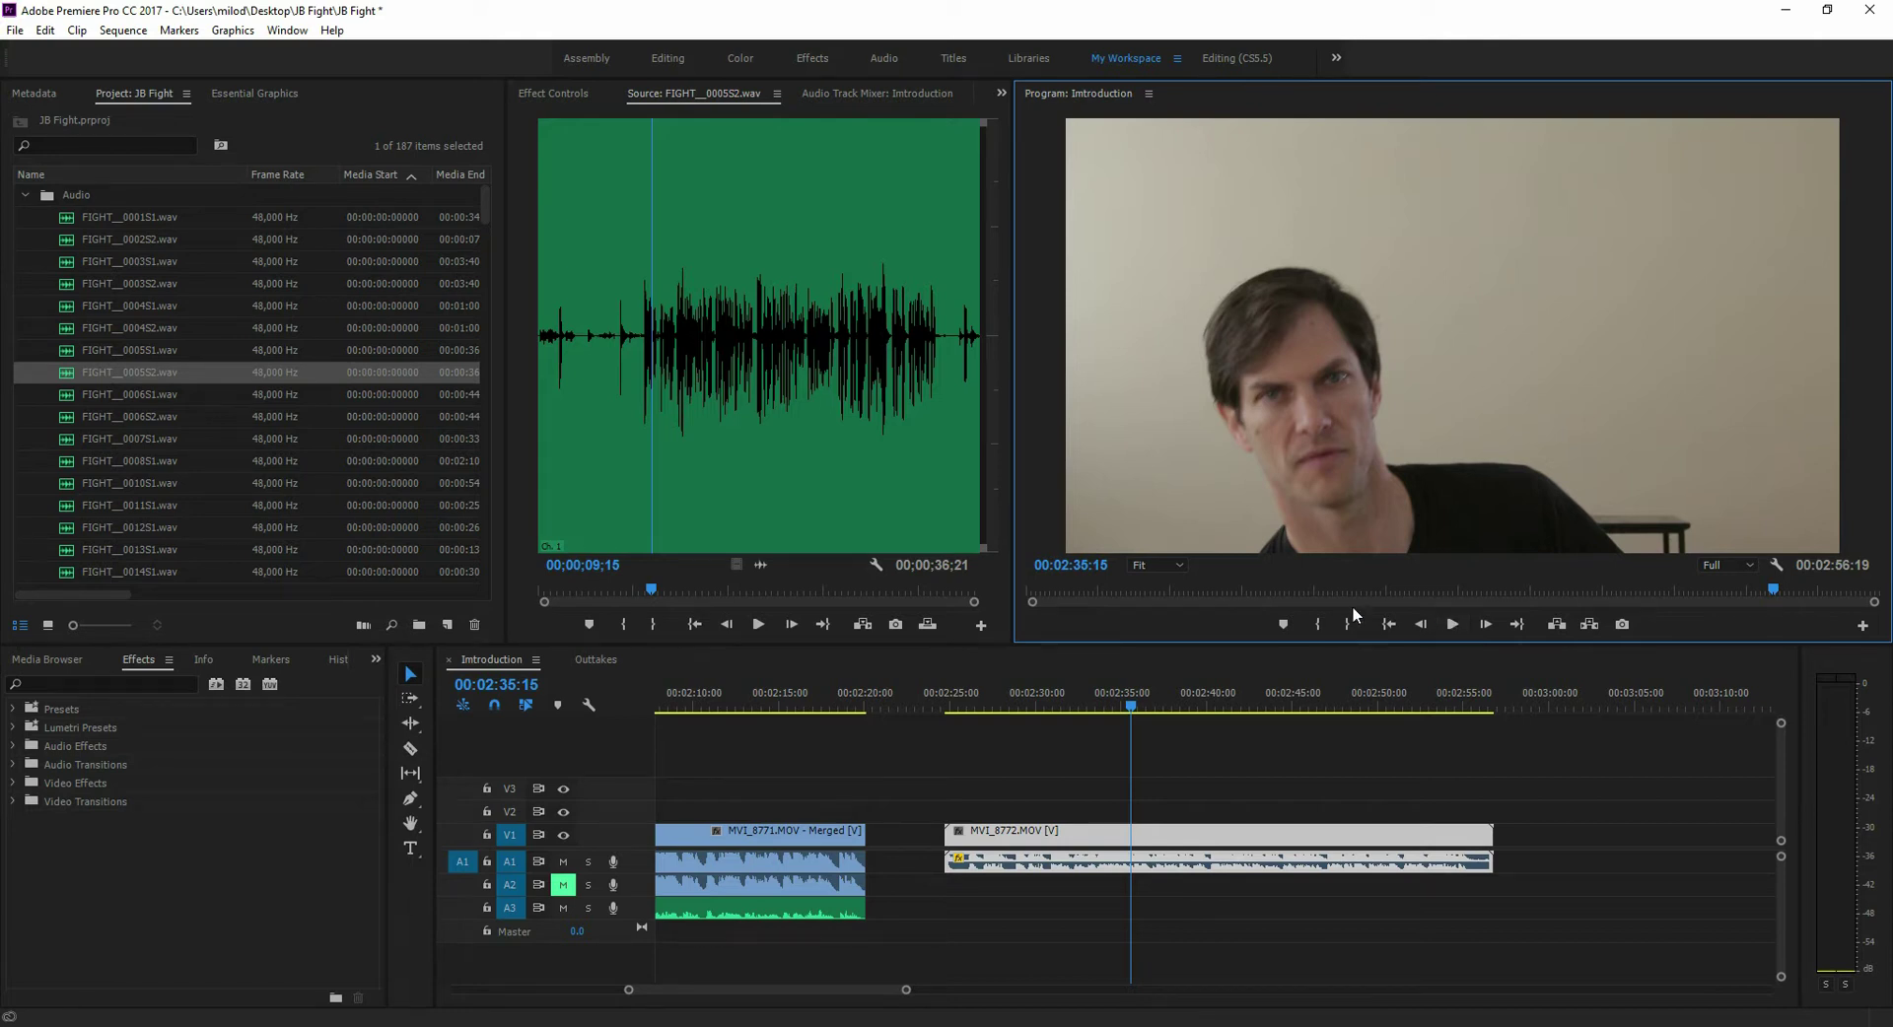
left_click(1113, 707)
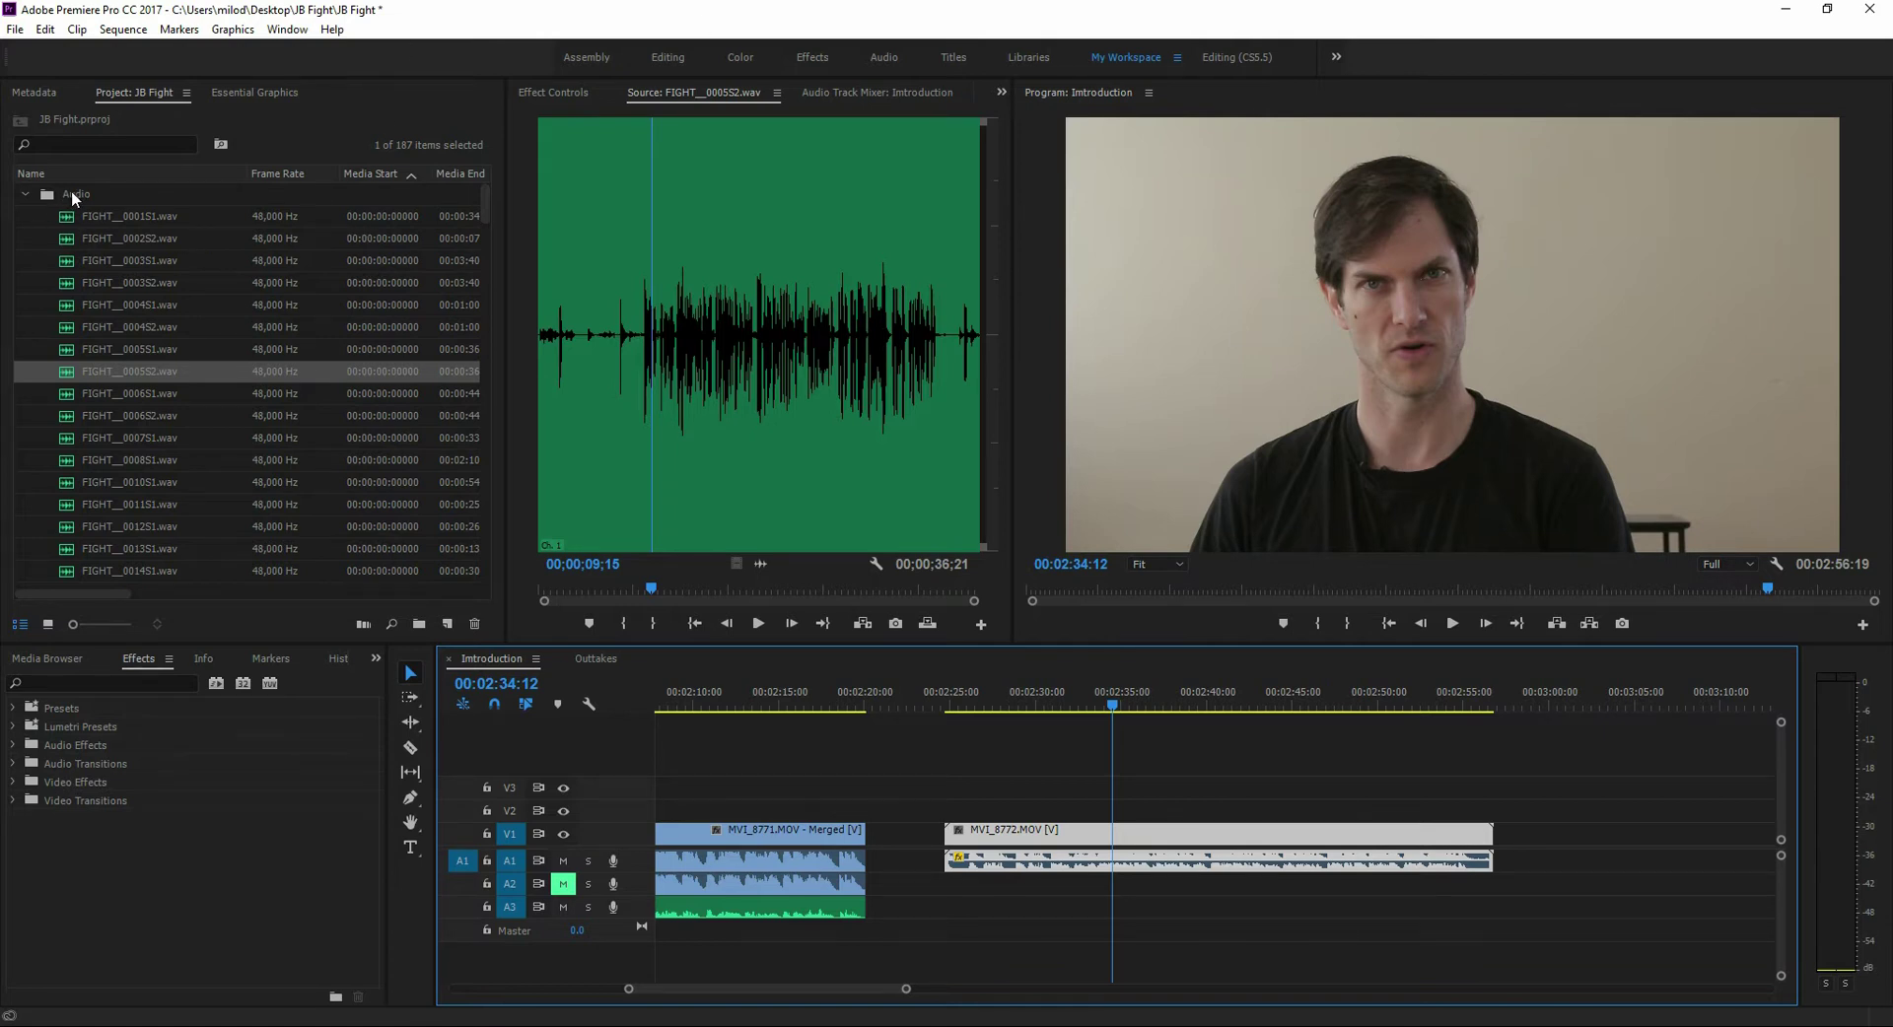
Collapse the Audio and Merged Fight CLips bins and expand Camera 2 to find MVI_8772.MOV.
left_click(25, 194)
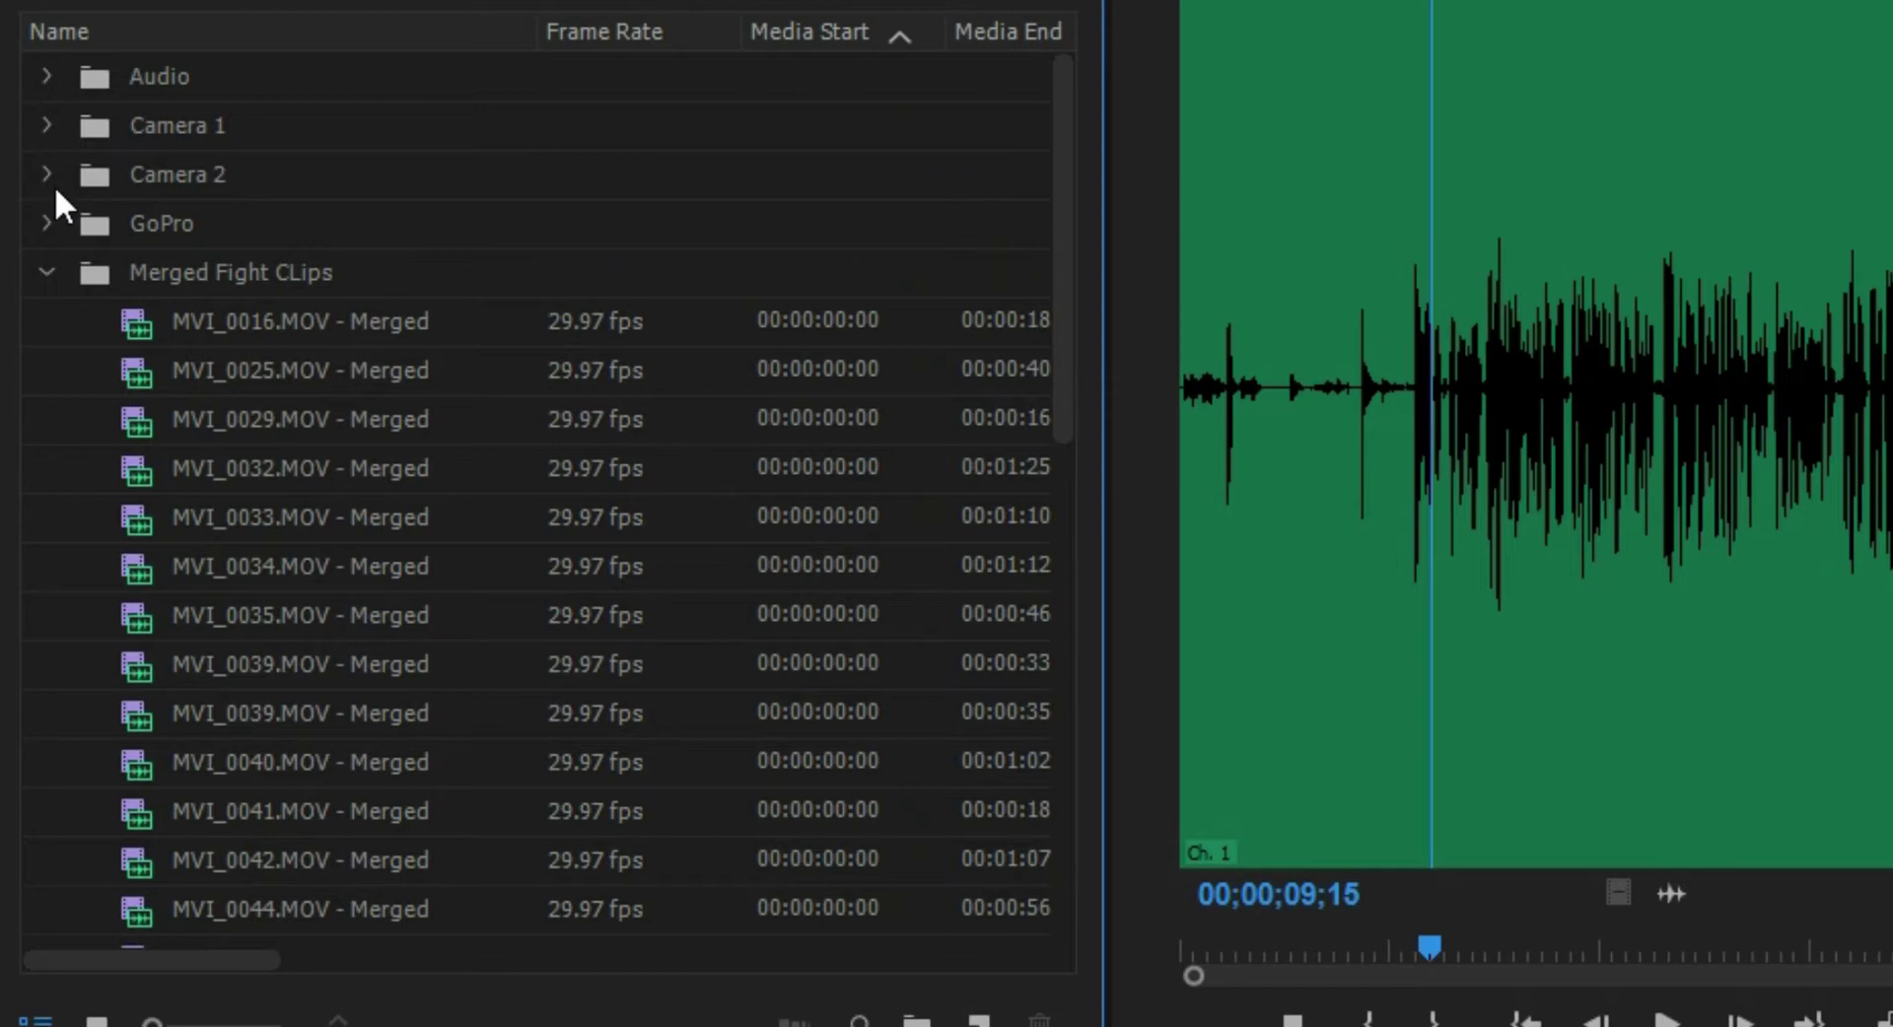
left_click(39, 270)
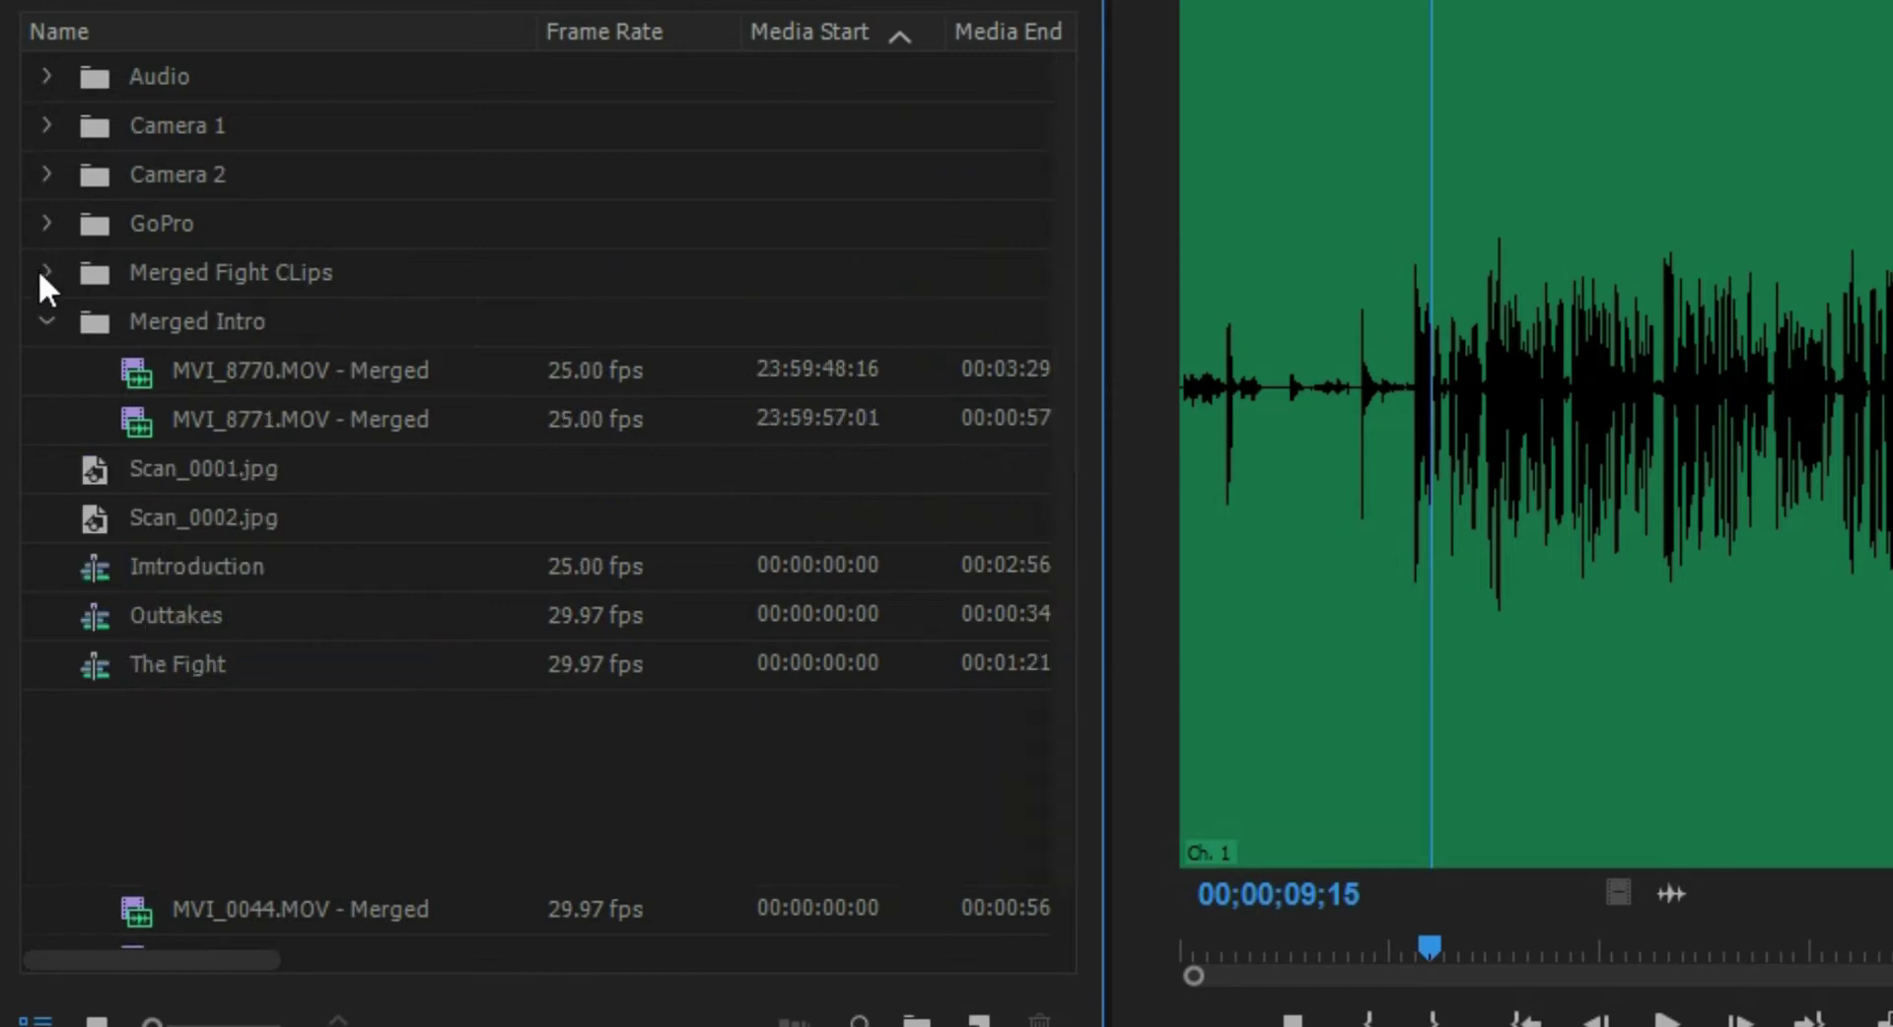
left_click(139, 73)
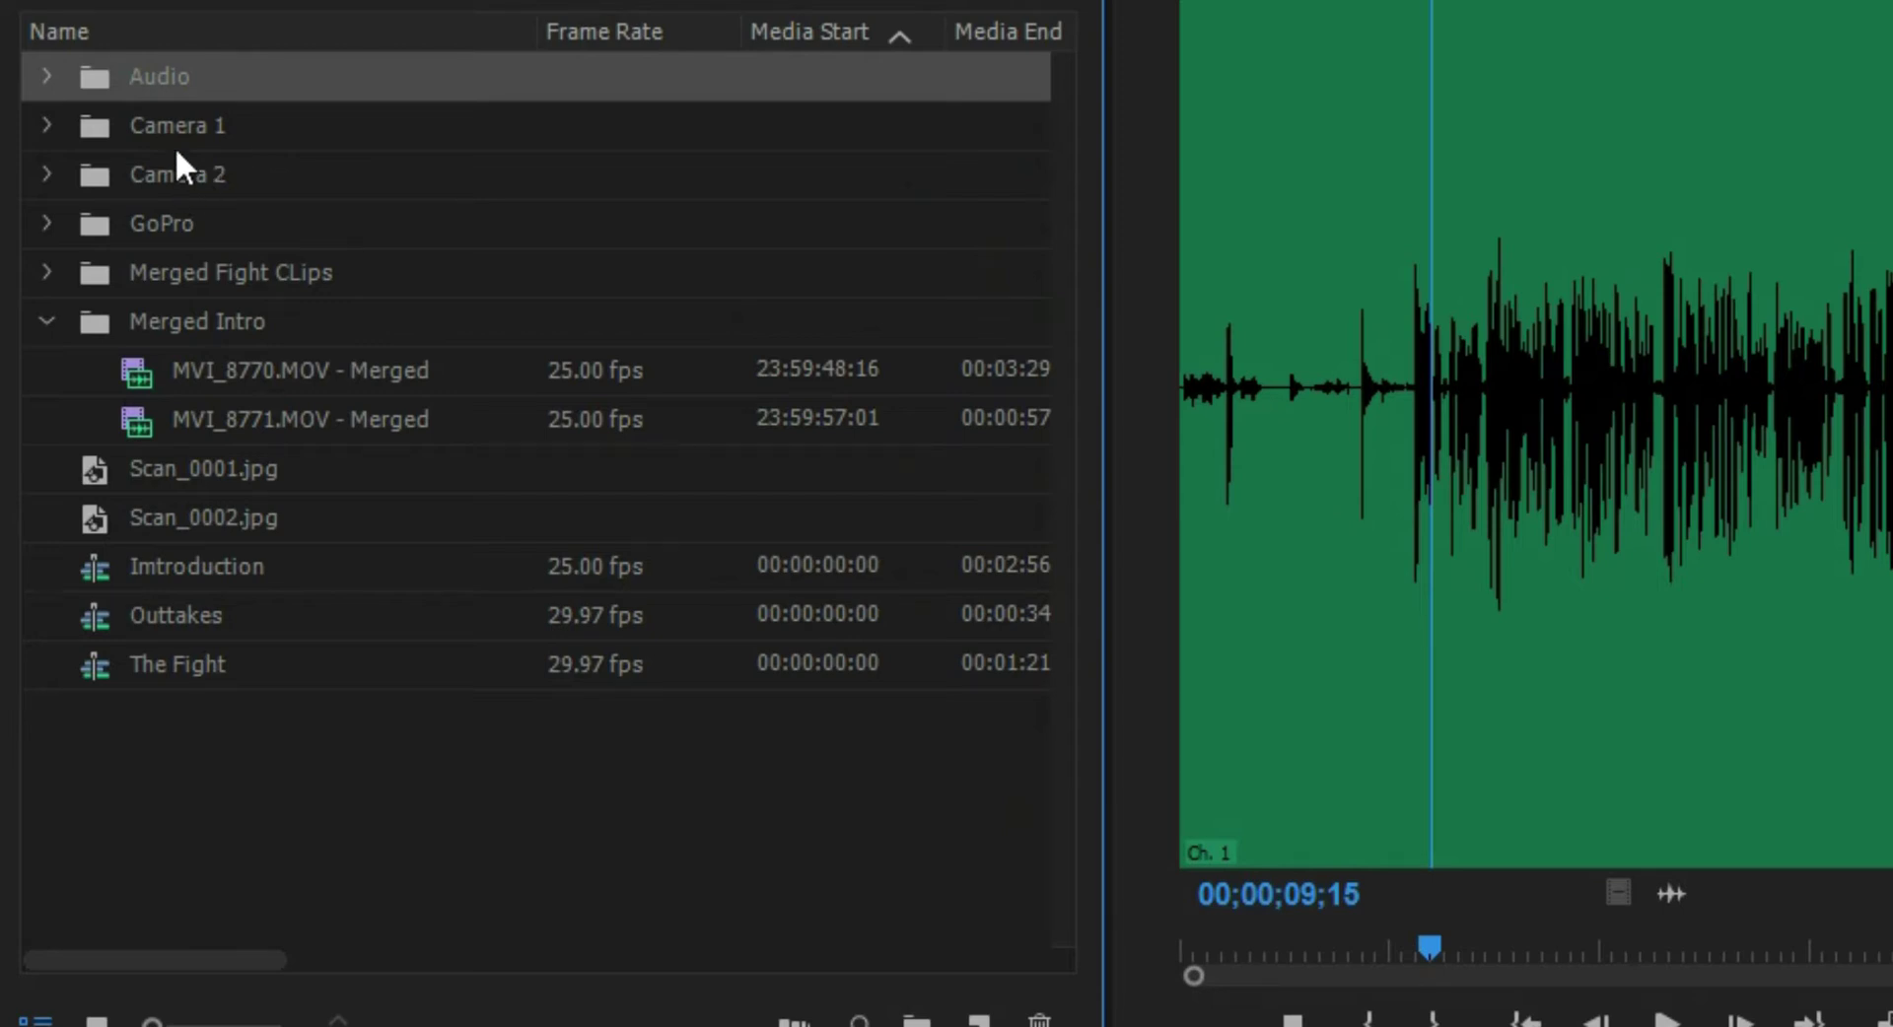
left_click(46, 175)
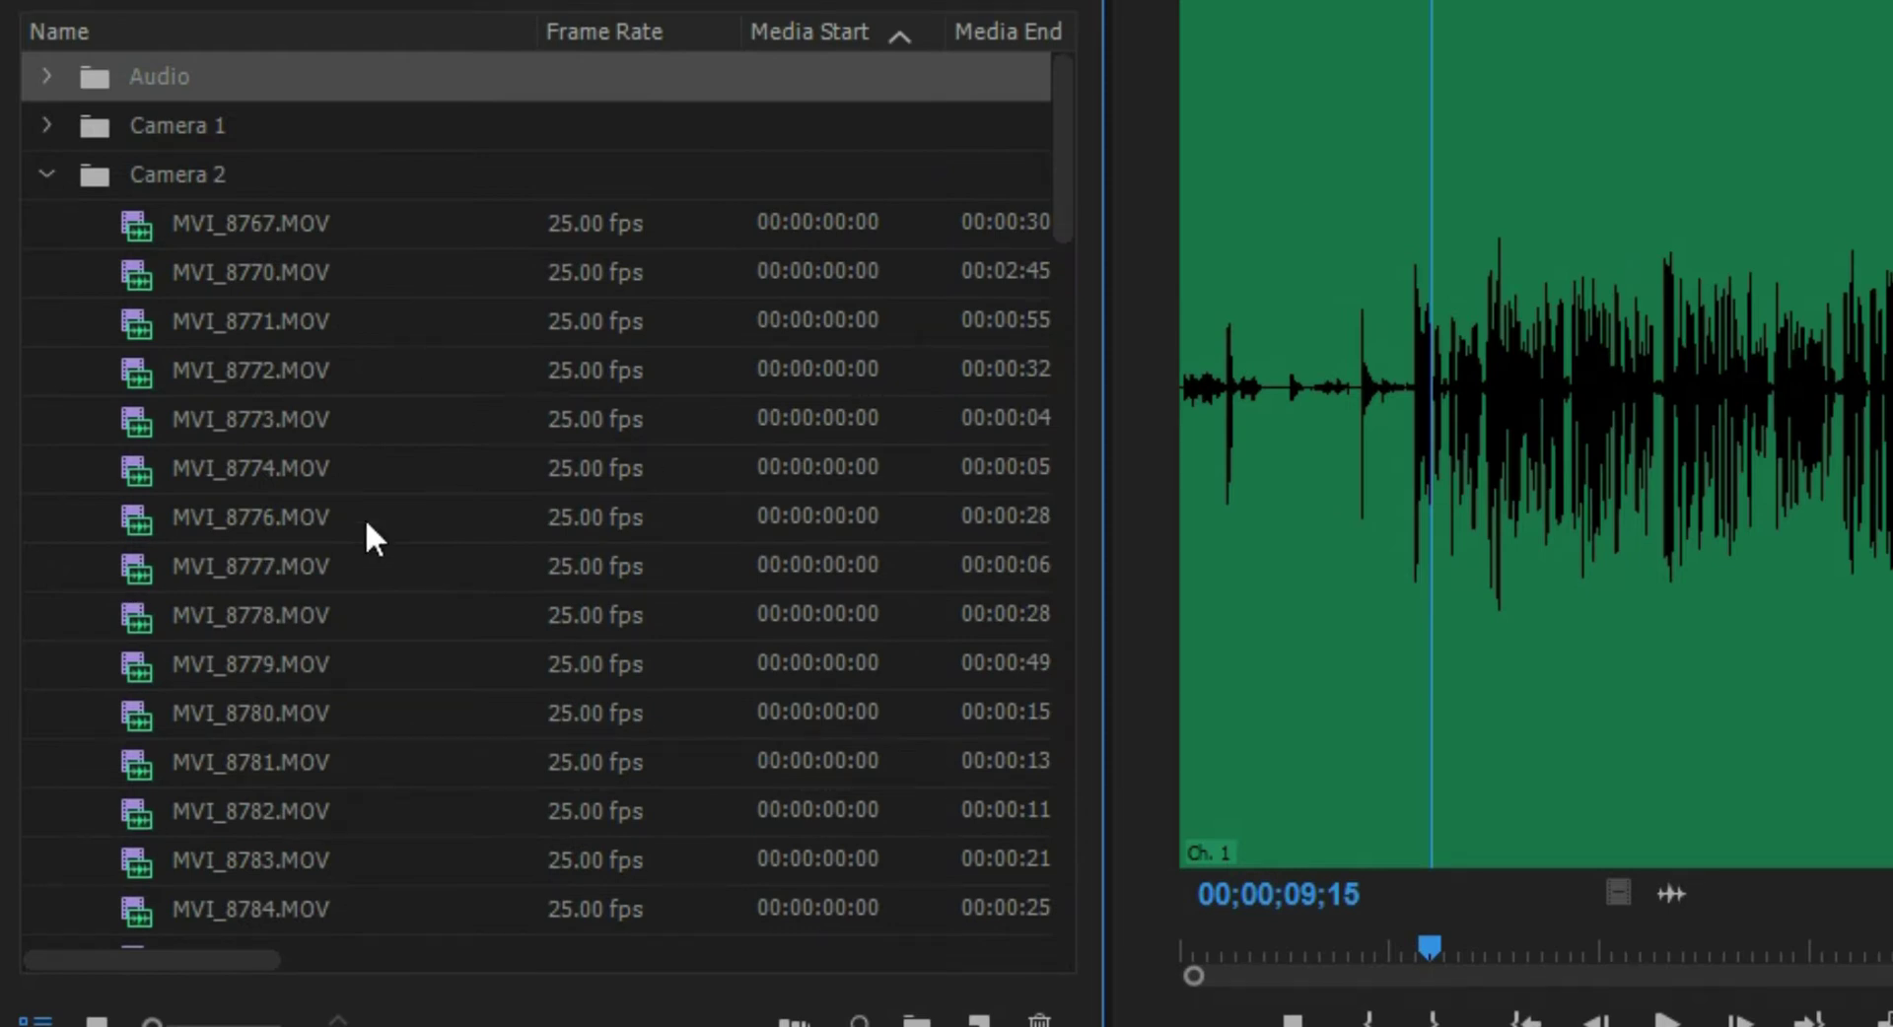
left_click(210, 389)
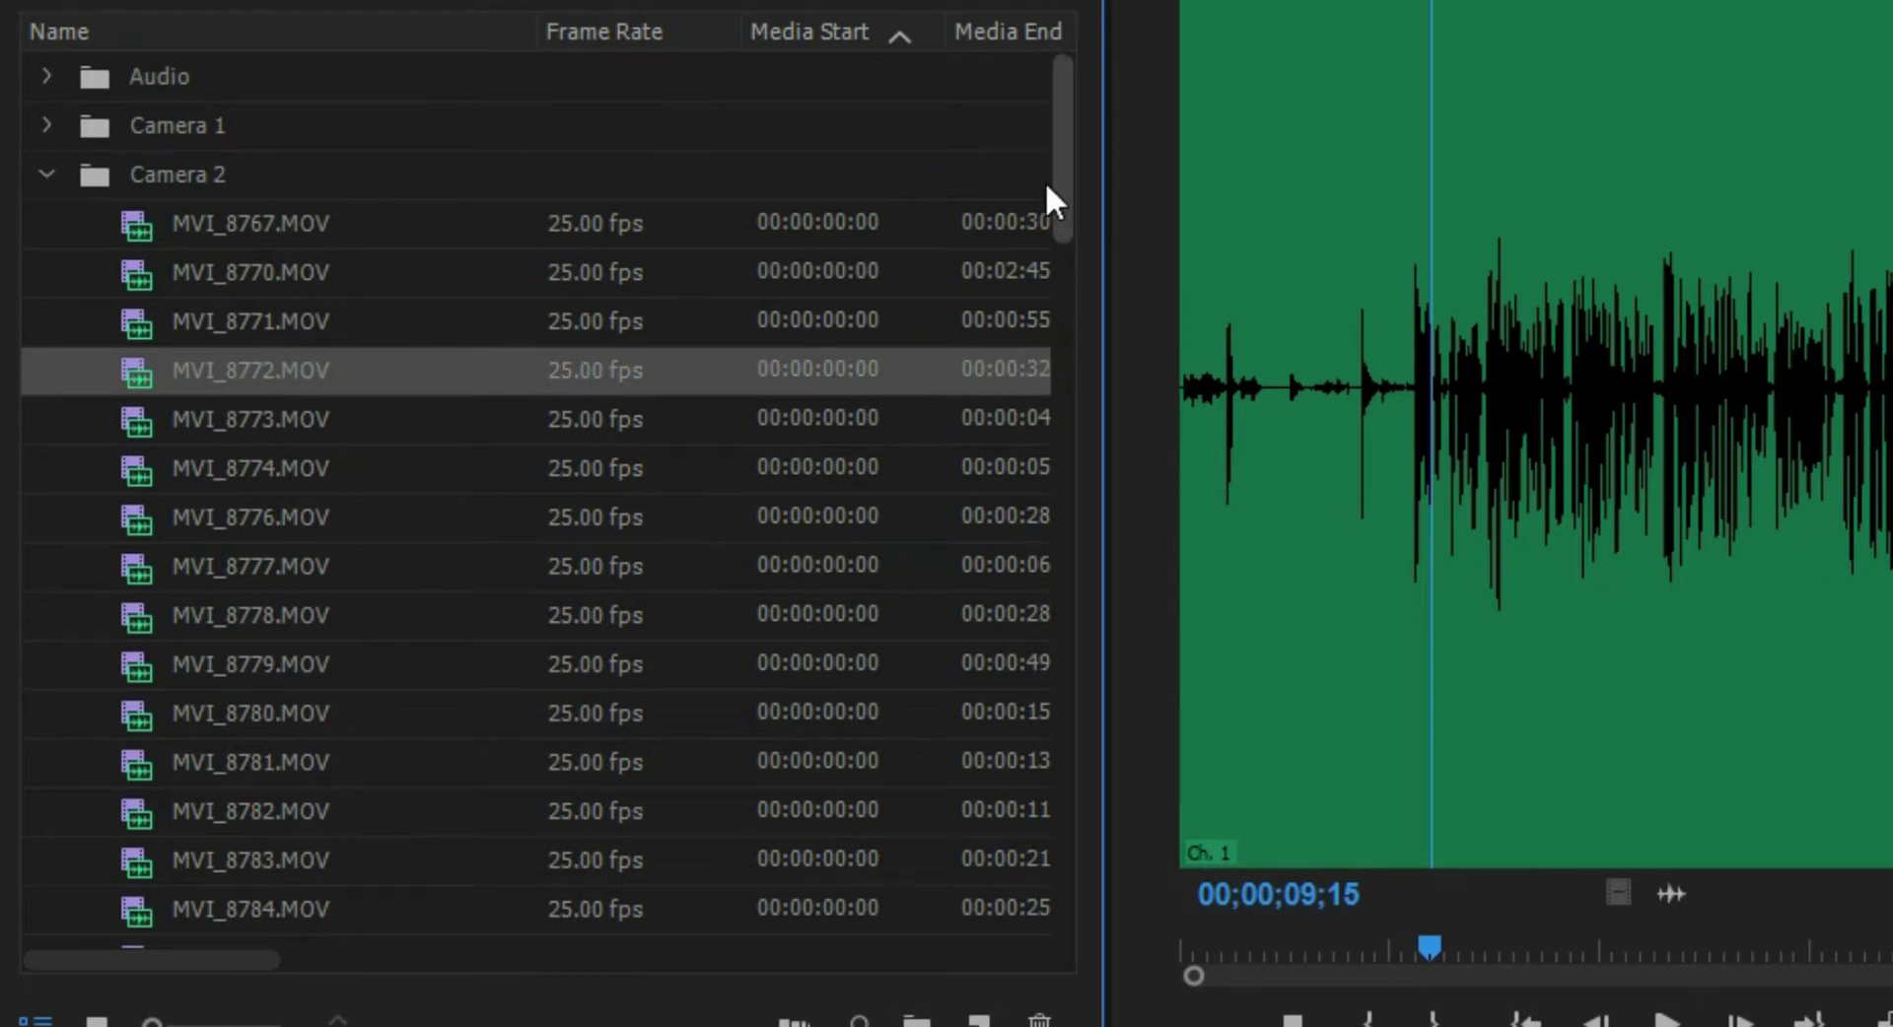
Expand the Audio bin and multi-select FIGHT__0005S1.wav, FIGHT__0005S2.wav and MVI_8772.MOV.
left_click(47, 75)
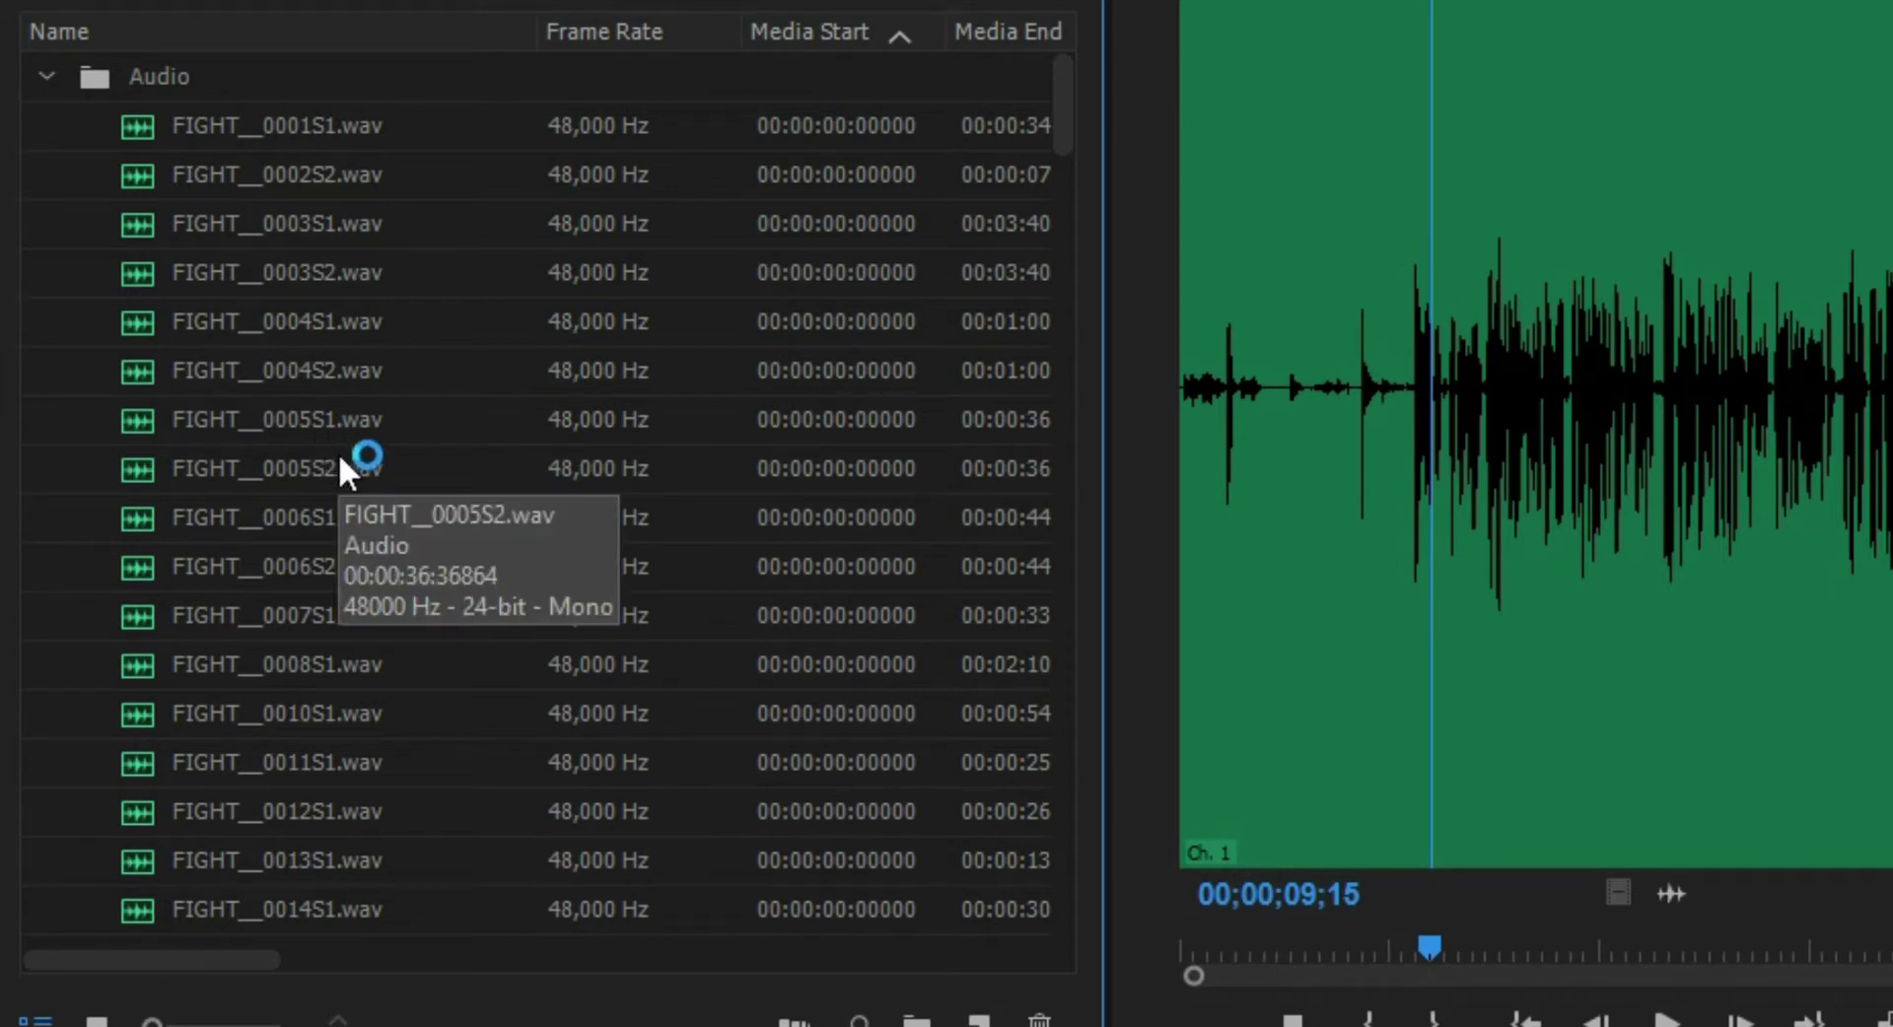
left_click(209, 420)
left_click(219, 464, "shift")
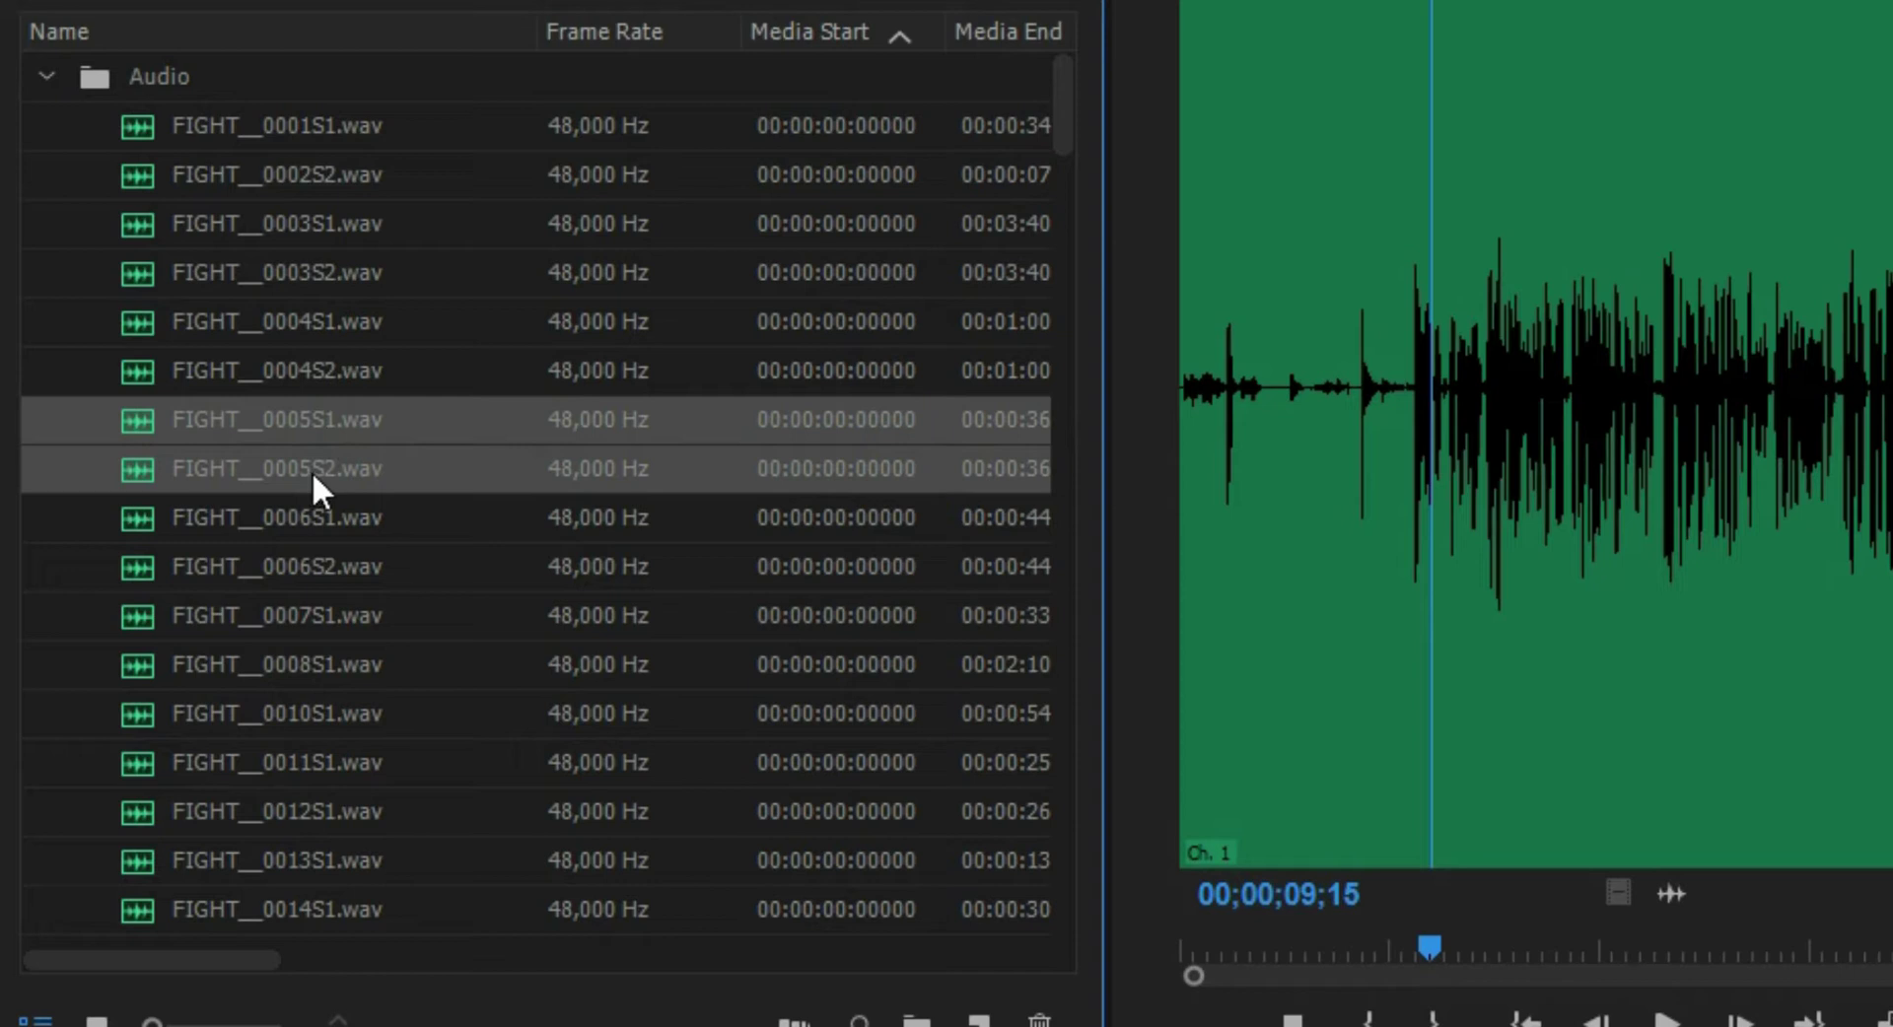
left_click_drag(1055, 99, 1033, 508)
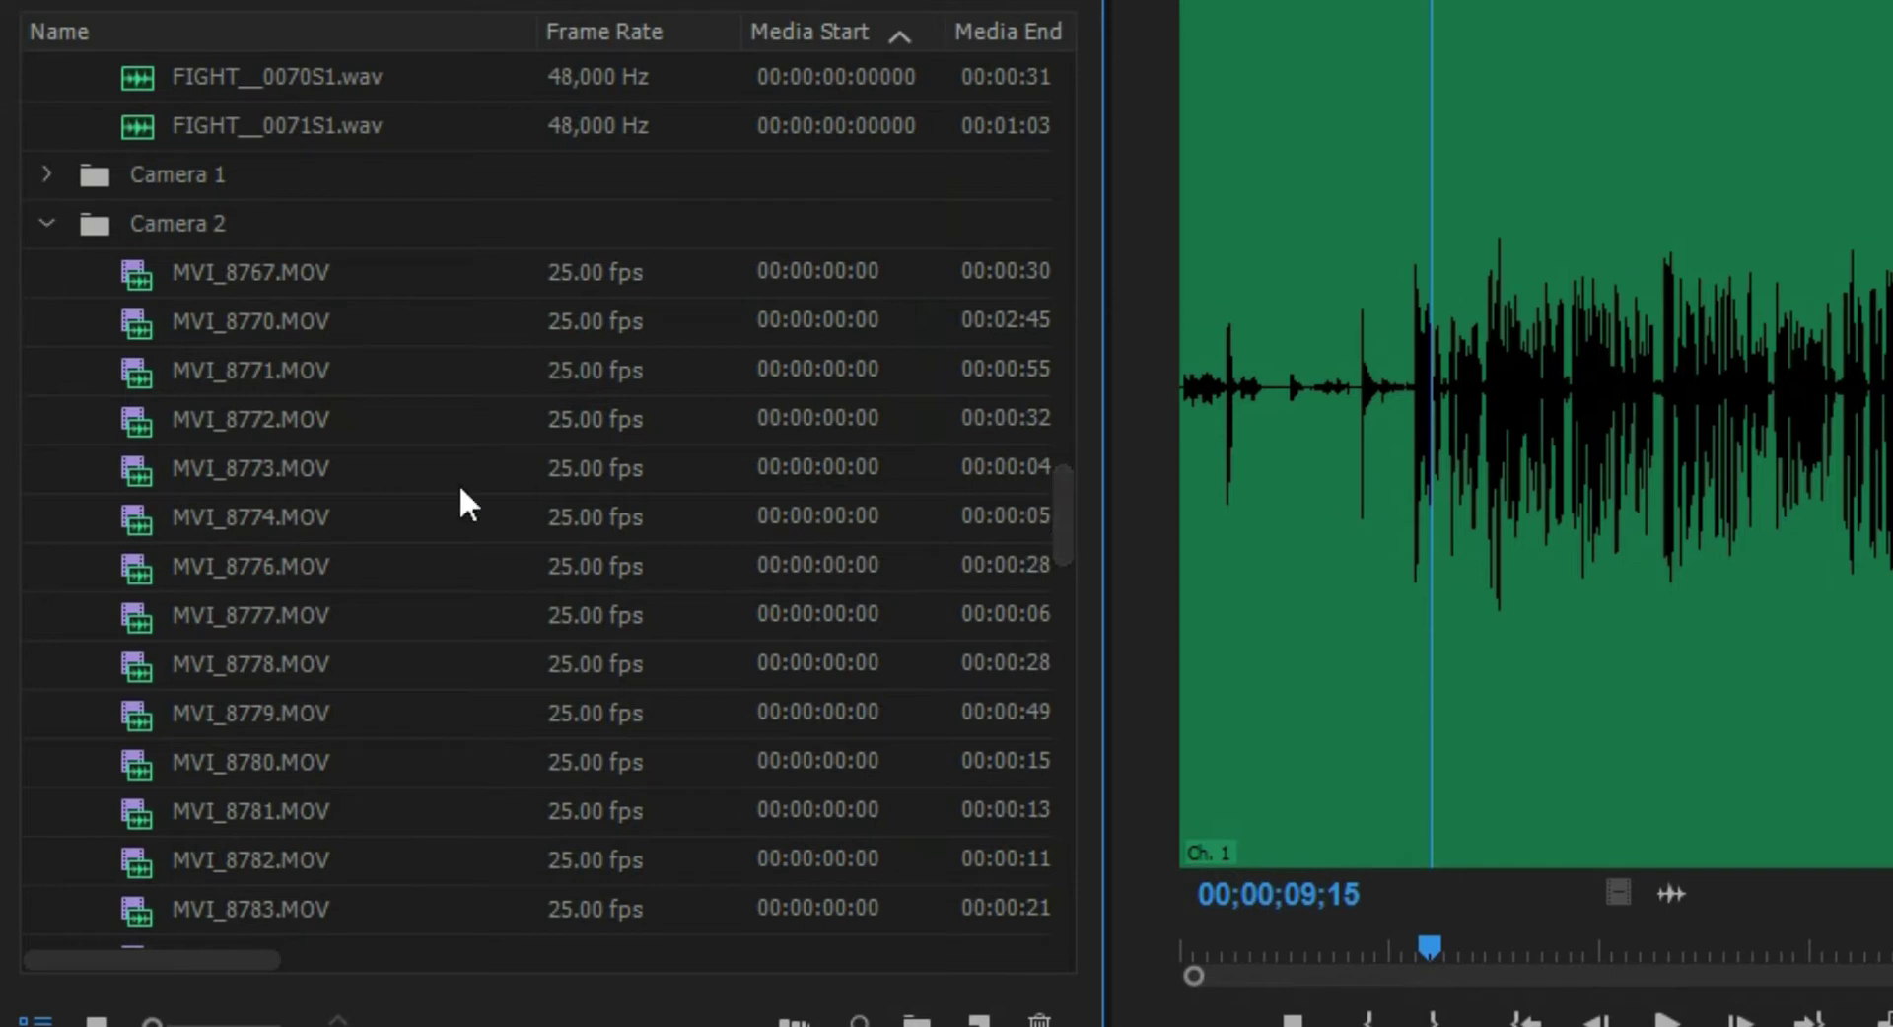
scroll(274, 424, "up", 1)
left_click(216, 469)
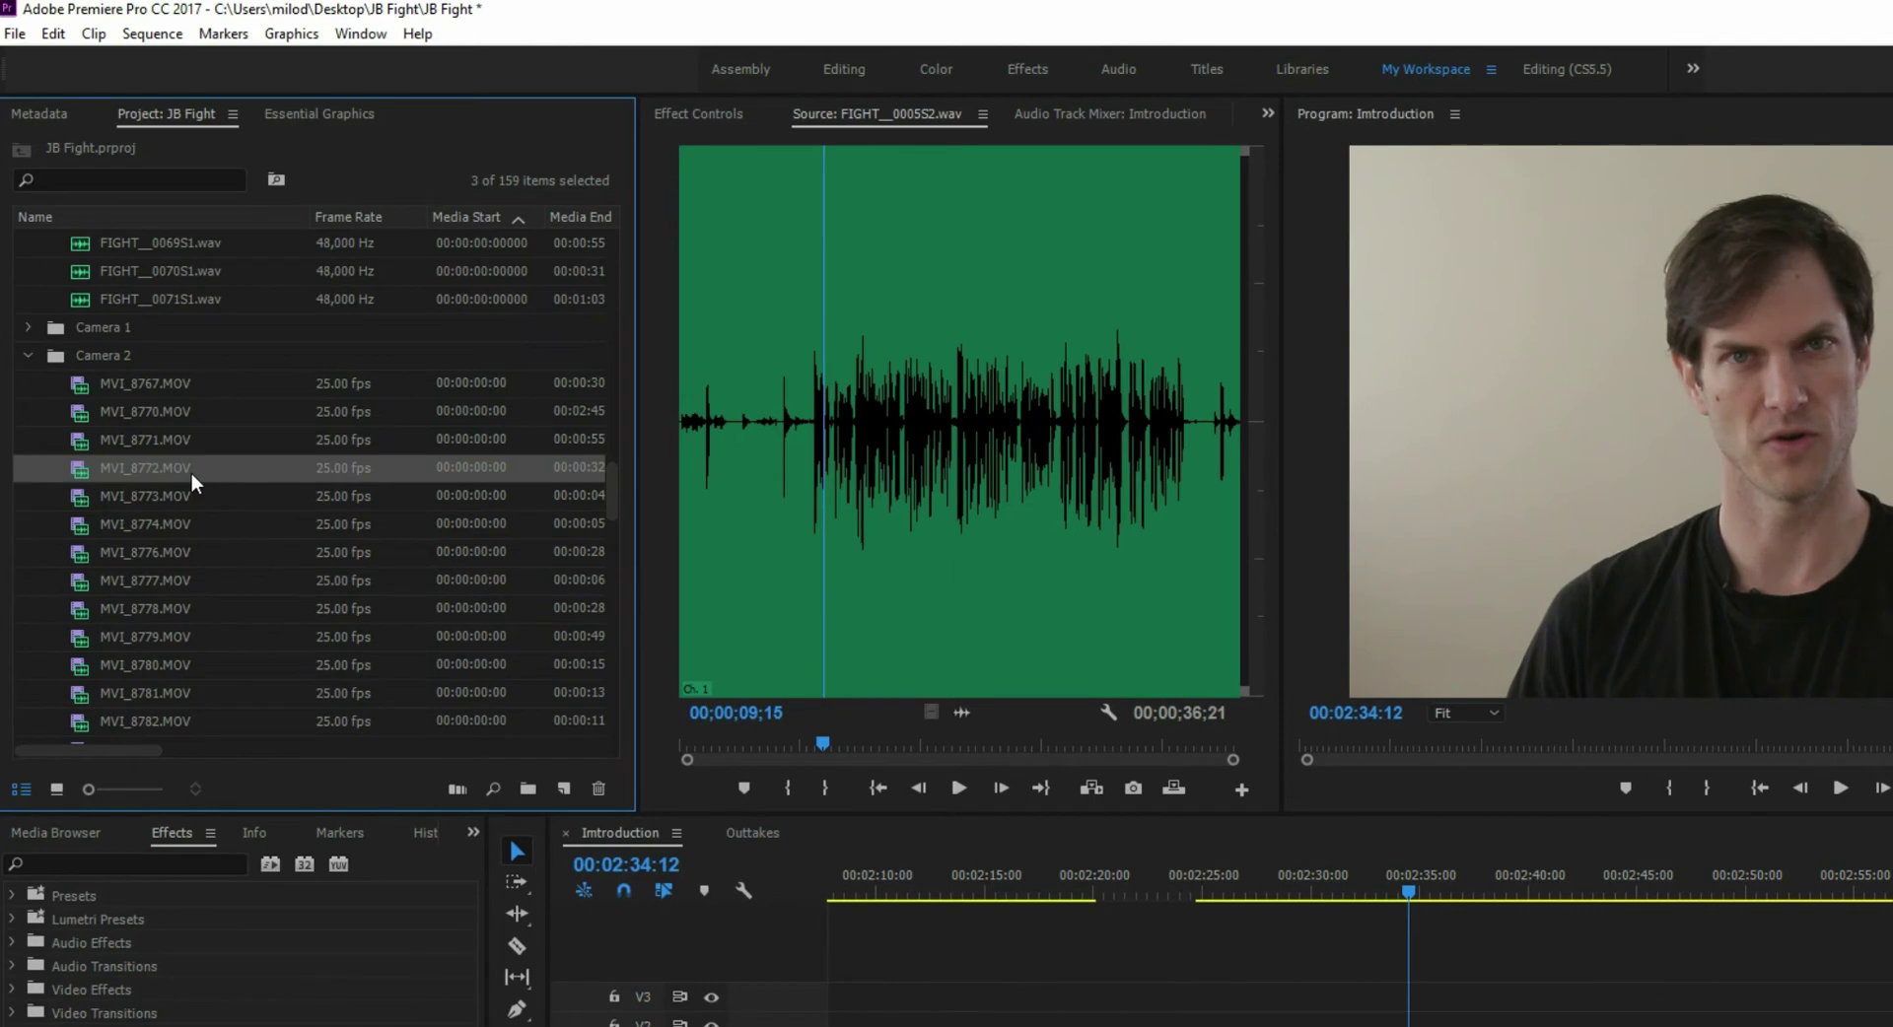
Start Merge Clips on the selection, name it MVI_8772.MOV - Merged, and sync by Audio.
right_click(191, 471)
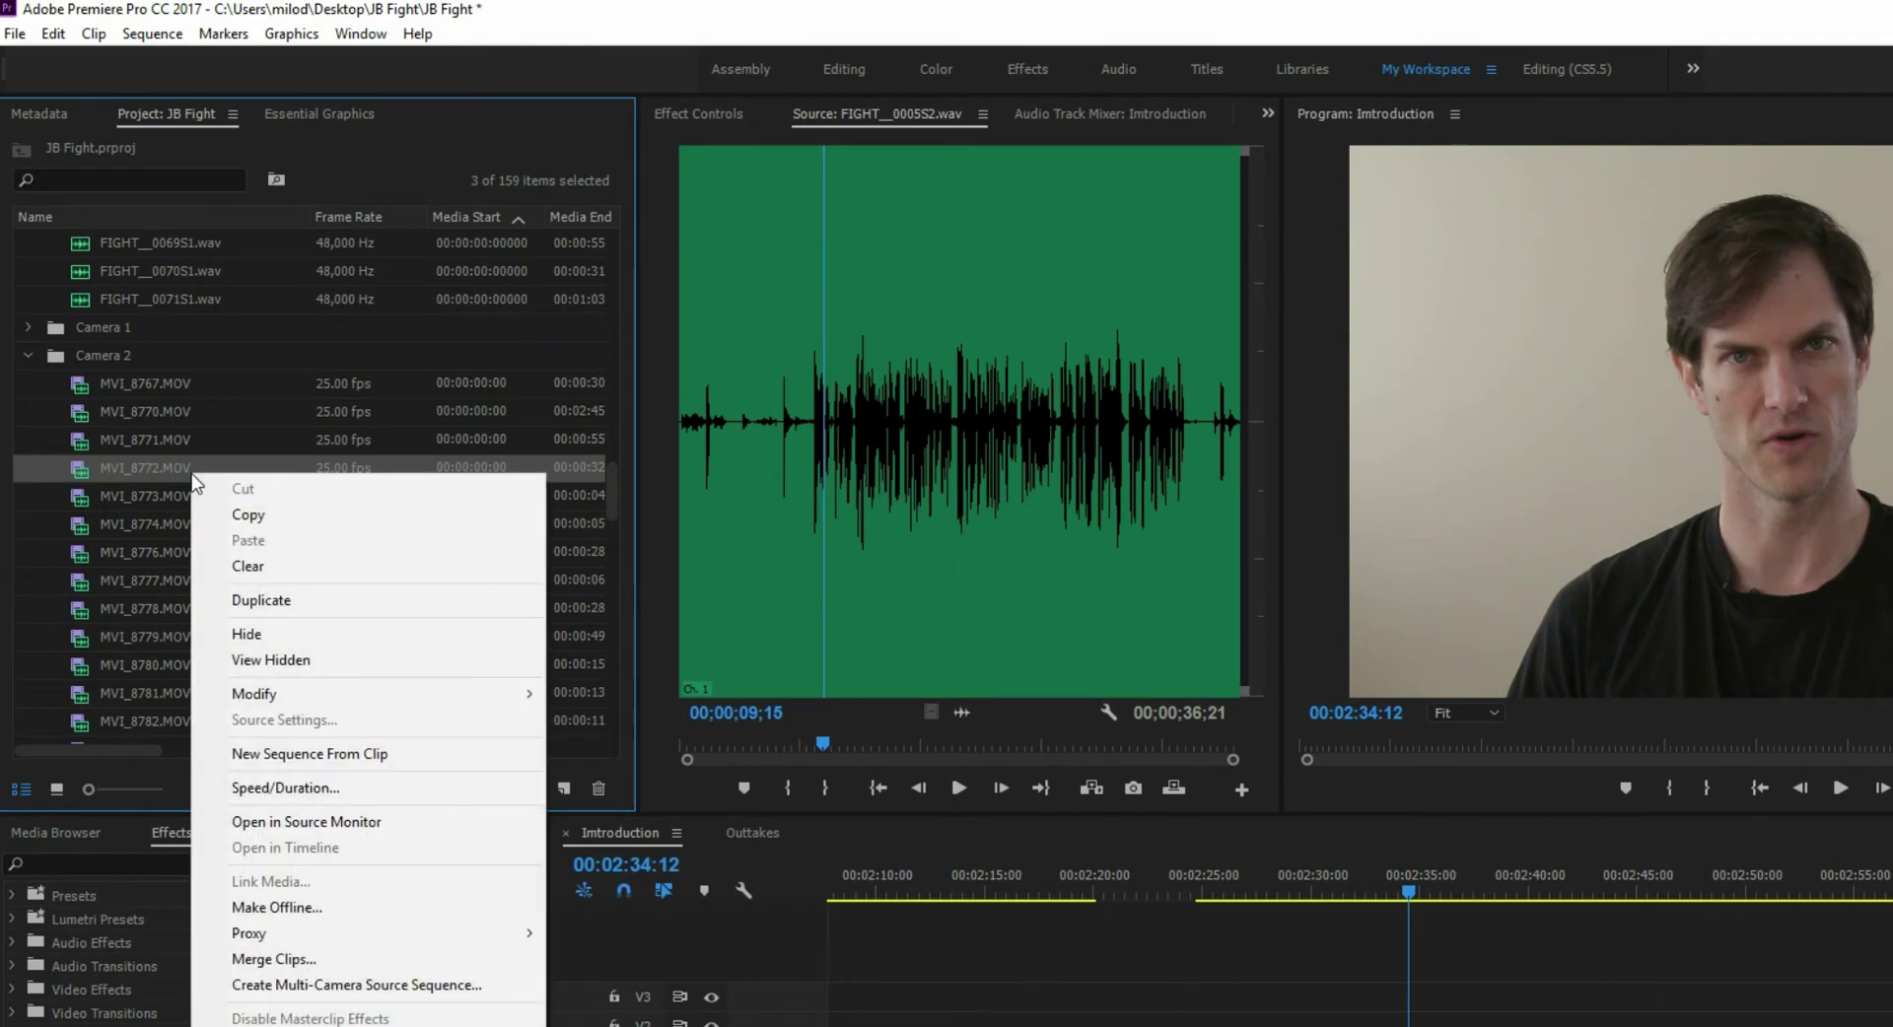
left_click(375, 959)
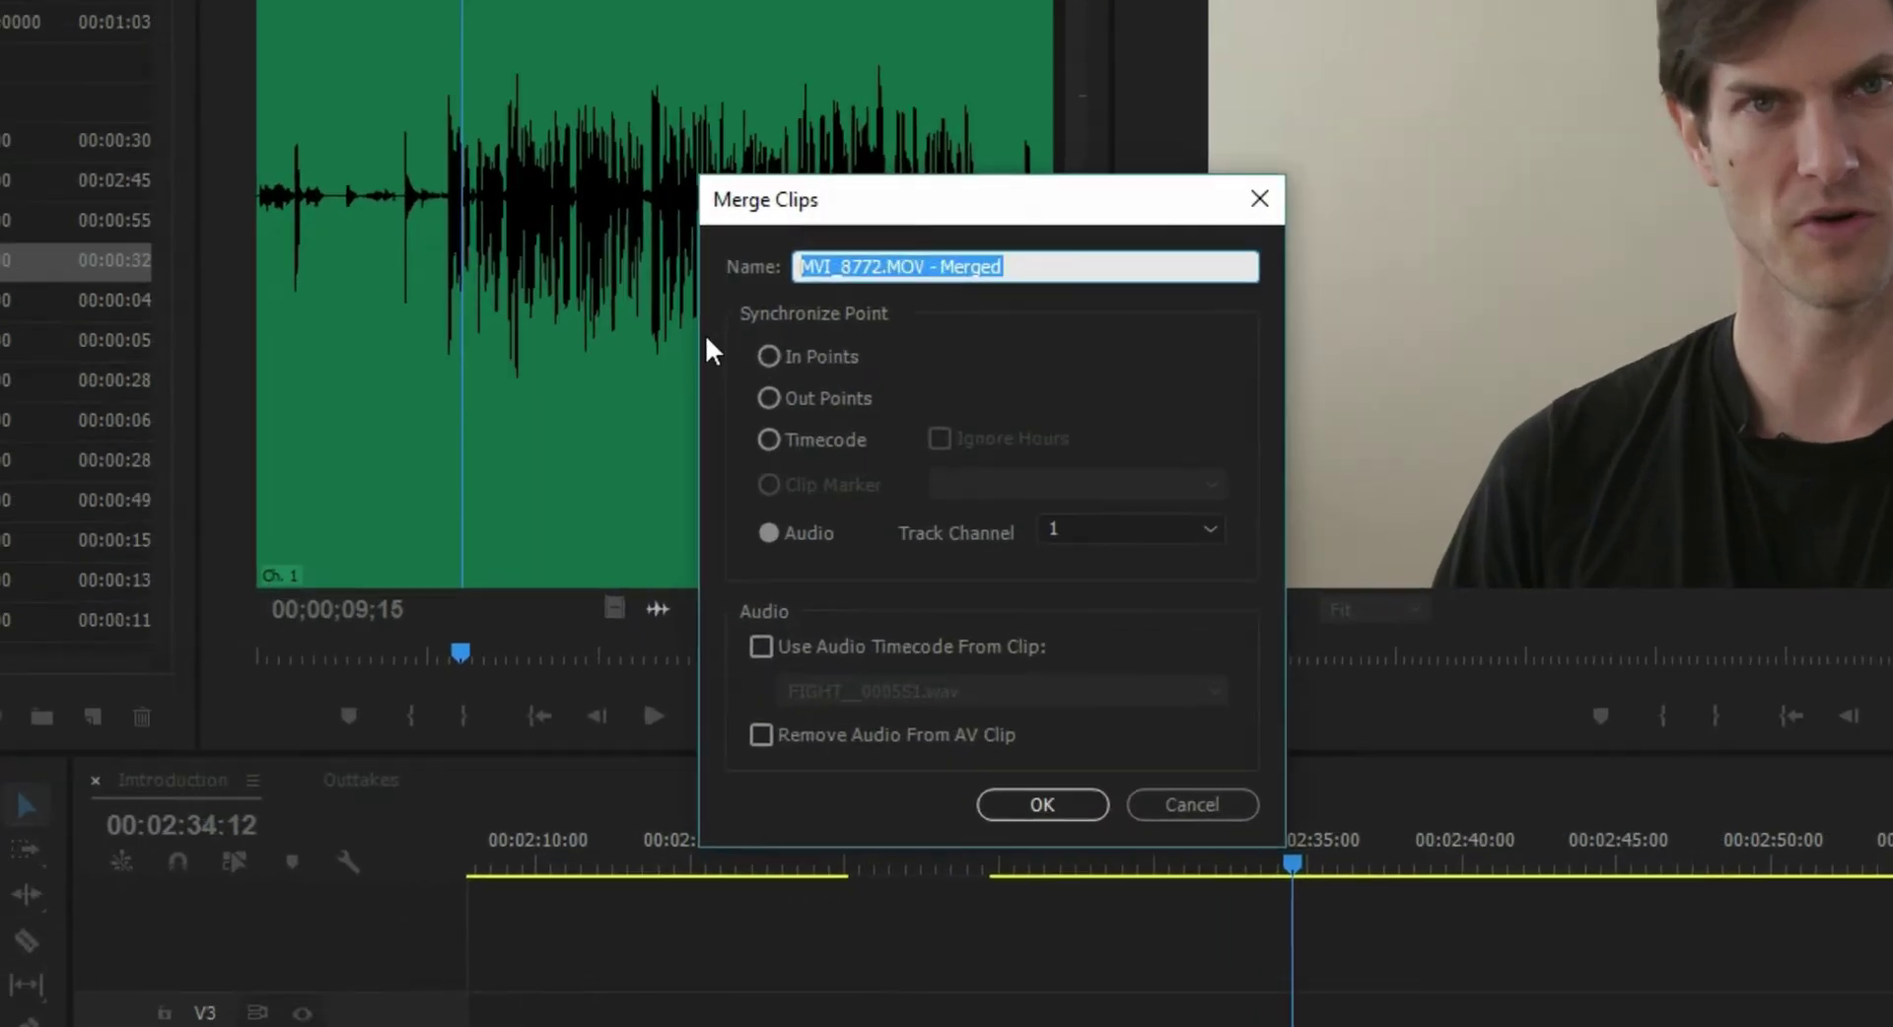
left_click(827, 266)
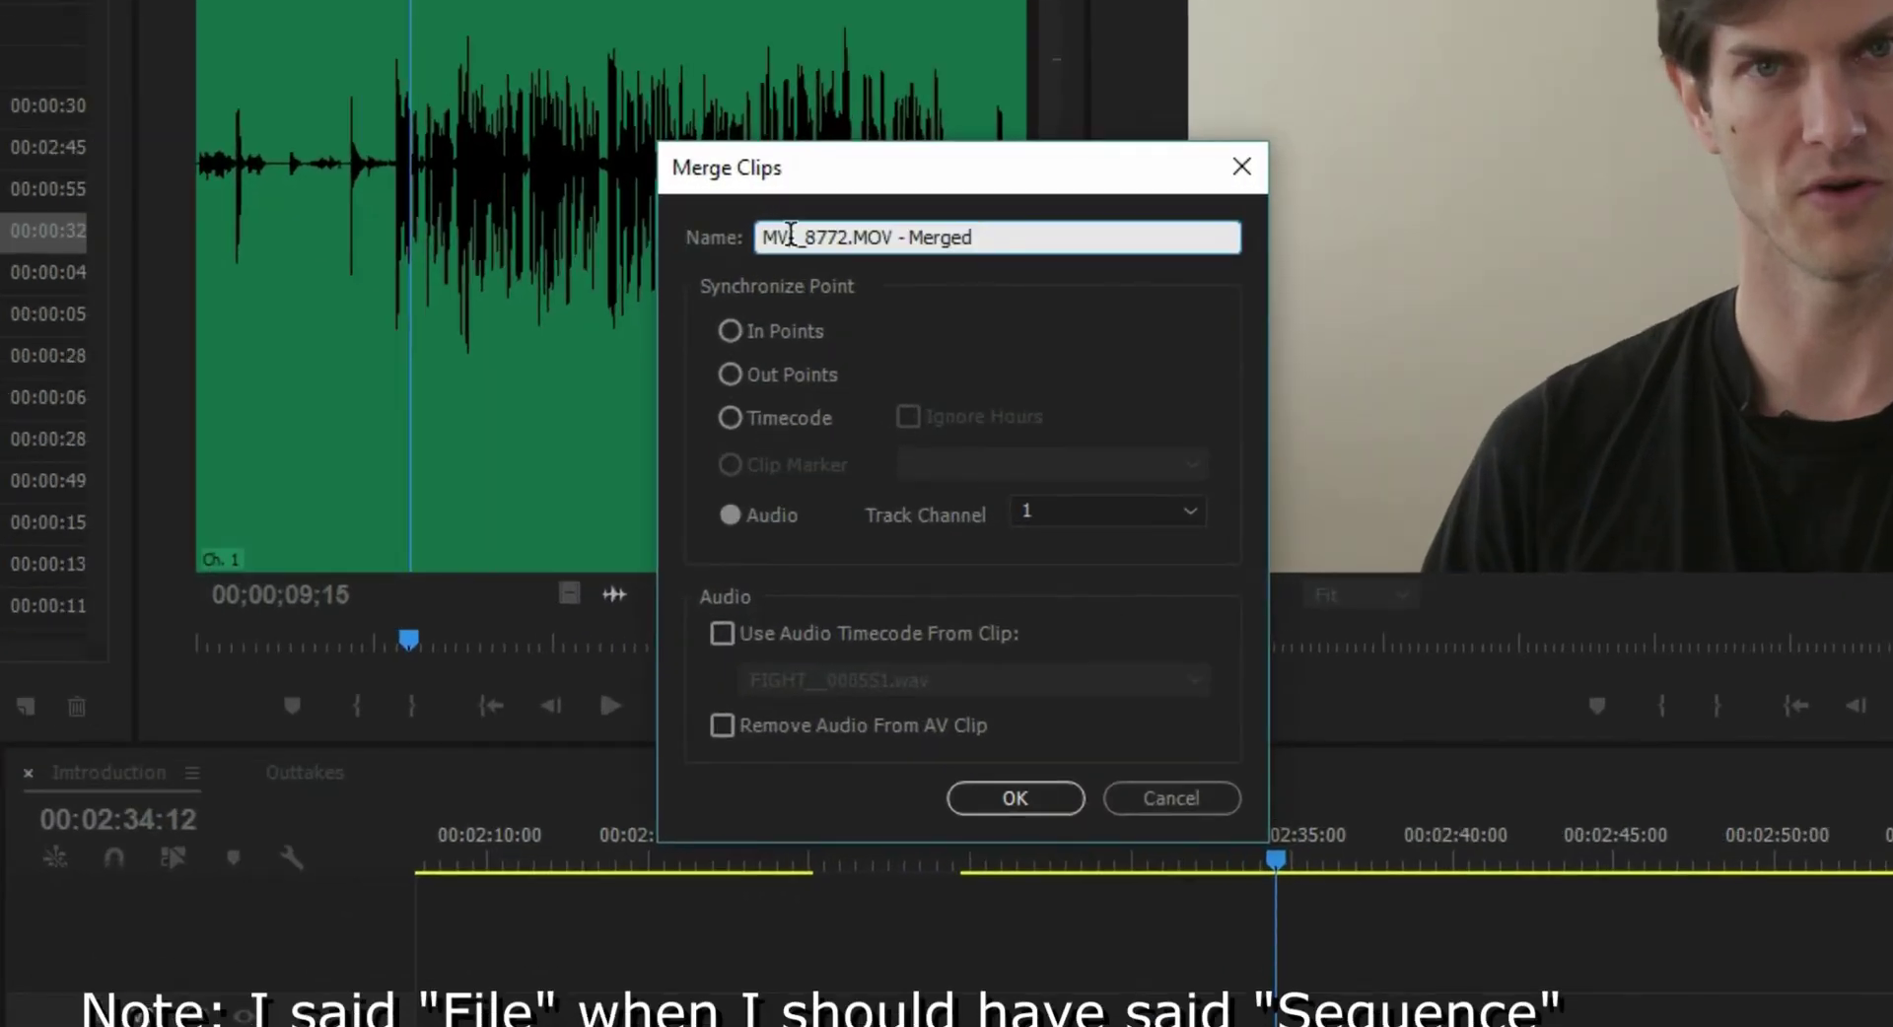
left_click_drag(849, 237, 728, 237)
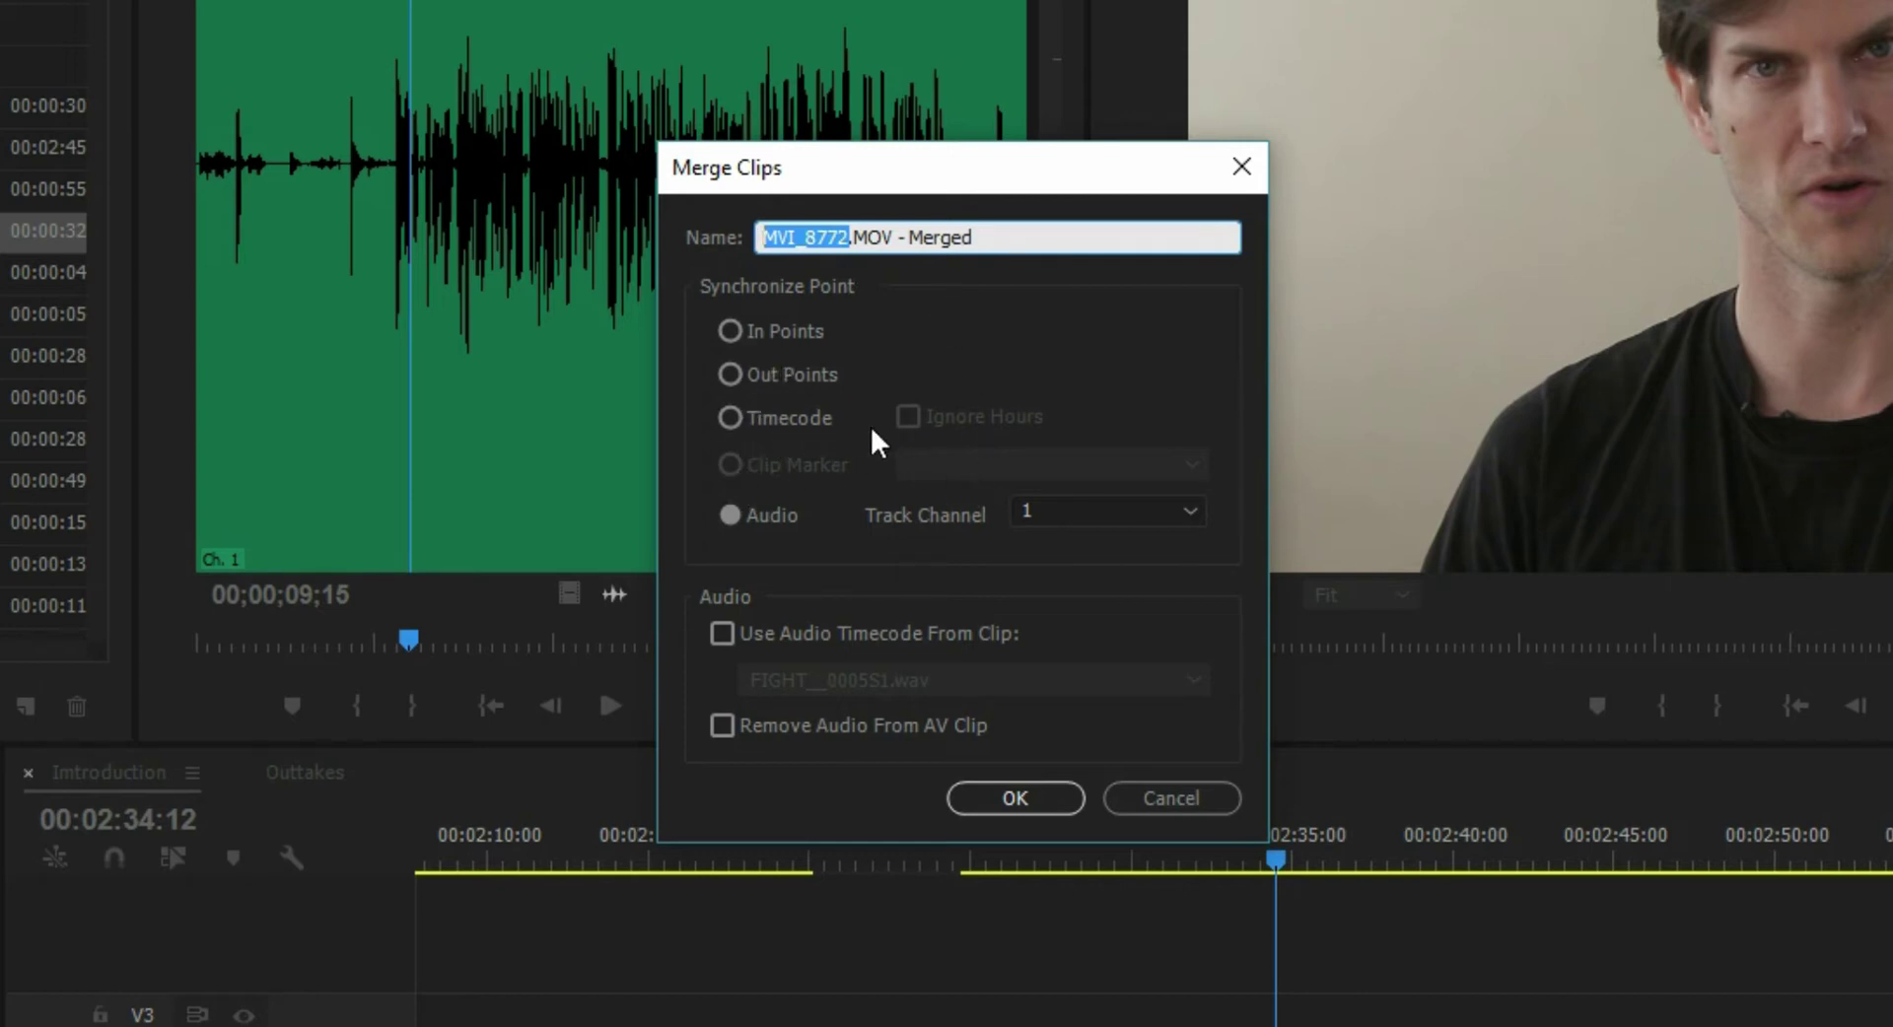
left_click(730, 514)
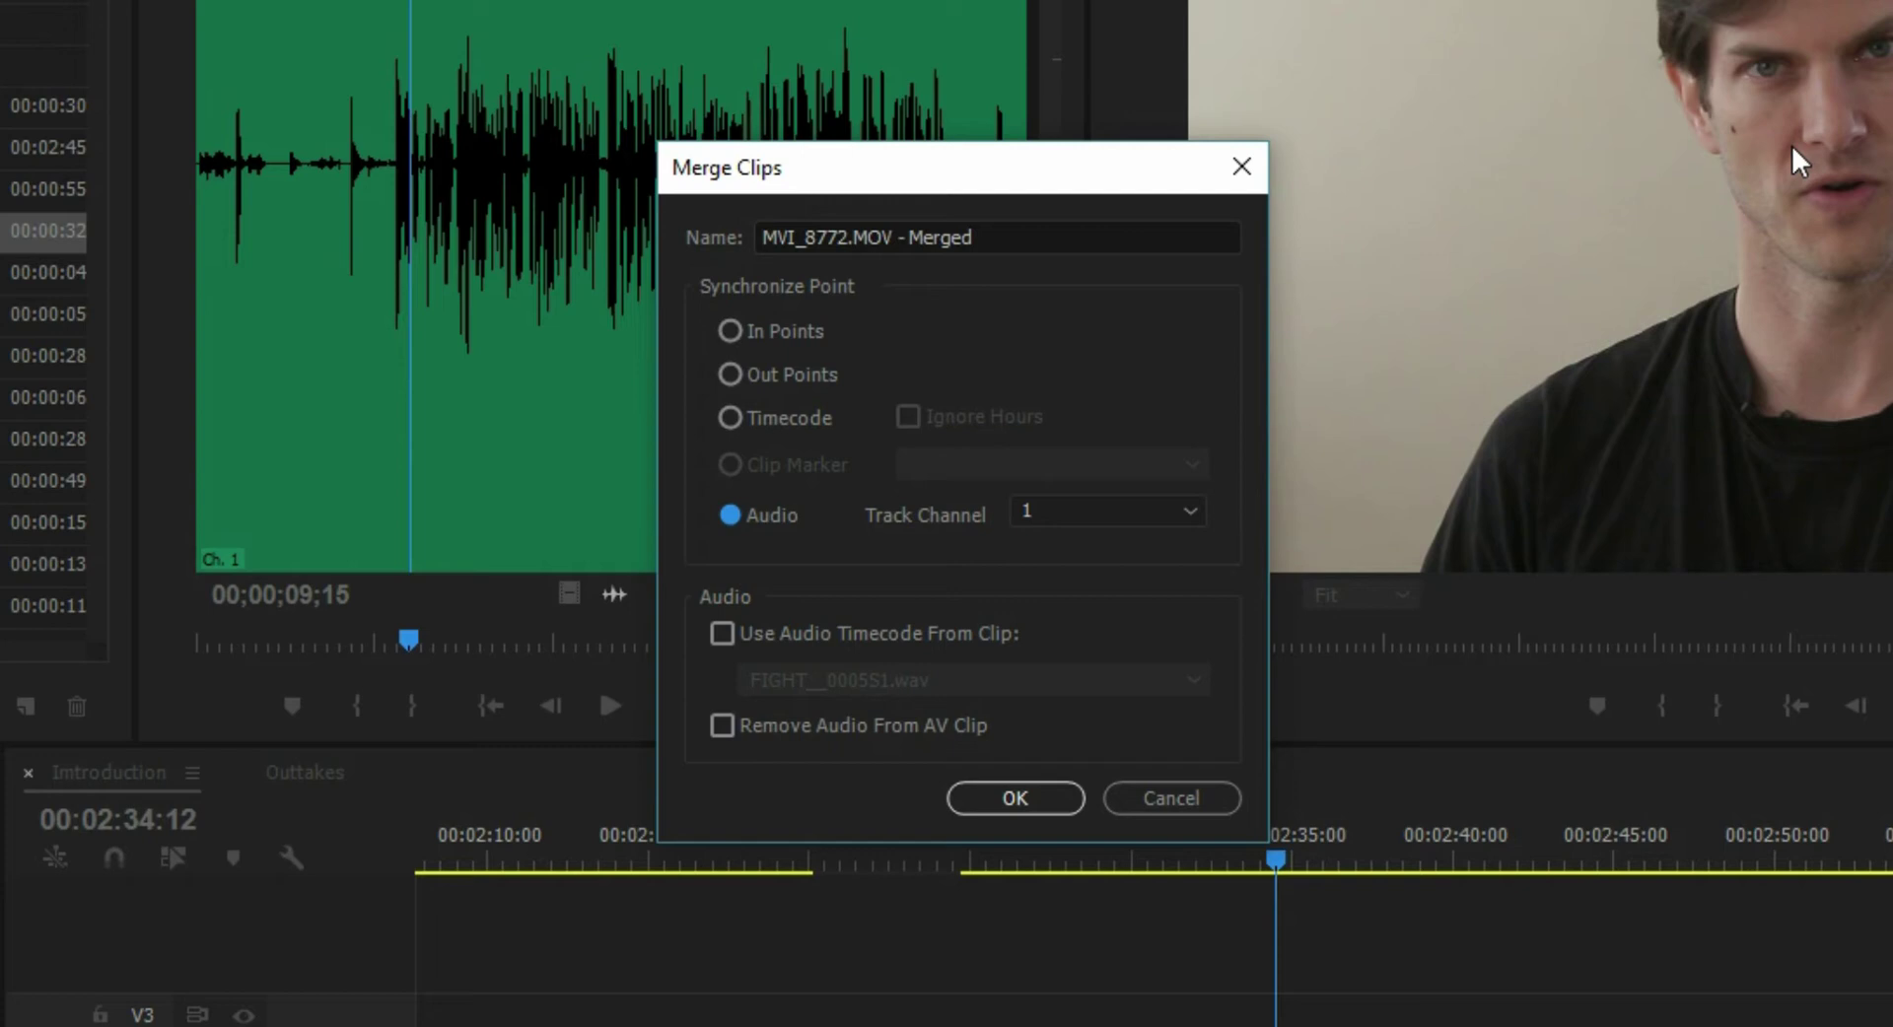
Create the merged clip and load MVI_8772.MOV - Merged in the Source monitor.
left_click(1043, 794)
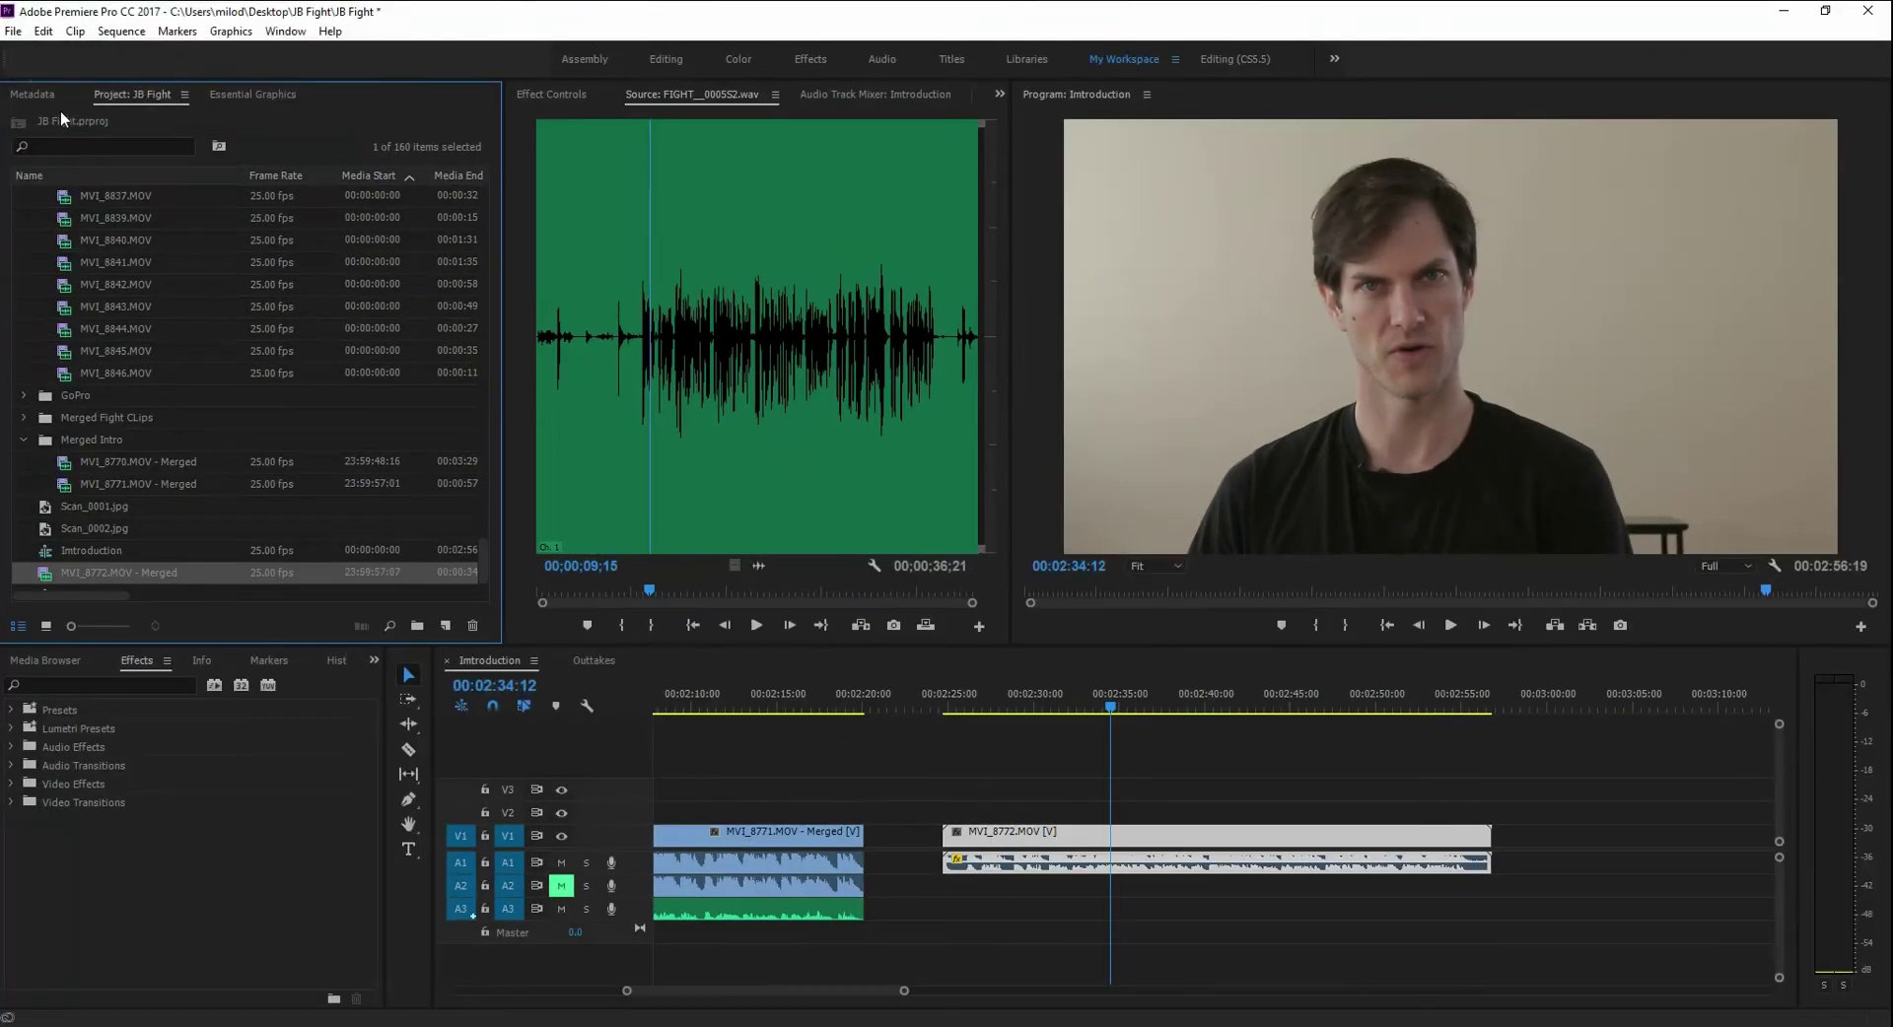
scroll(74, 572, "down", 1)
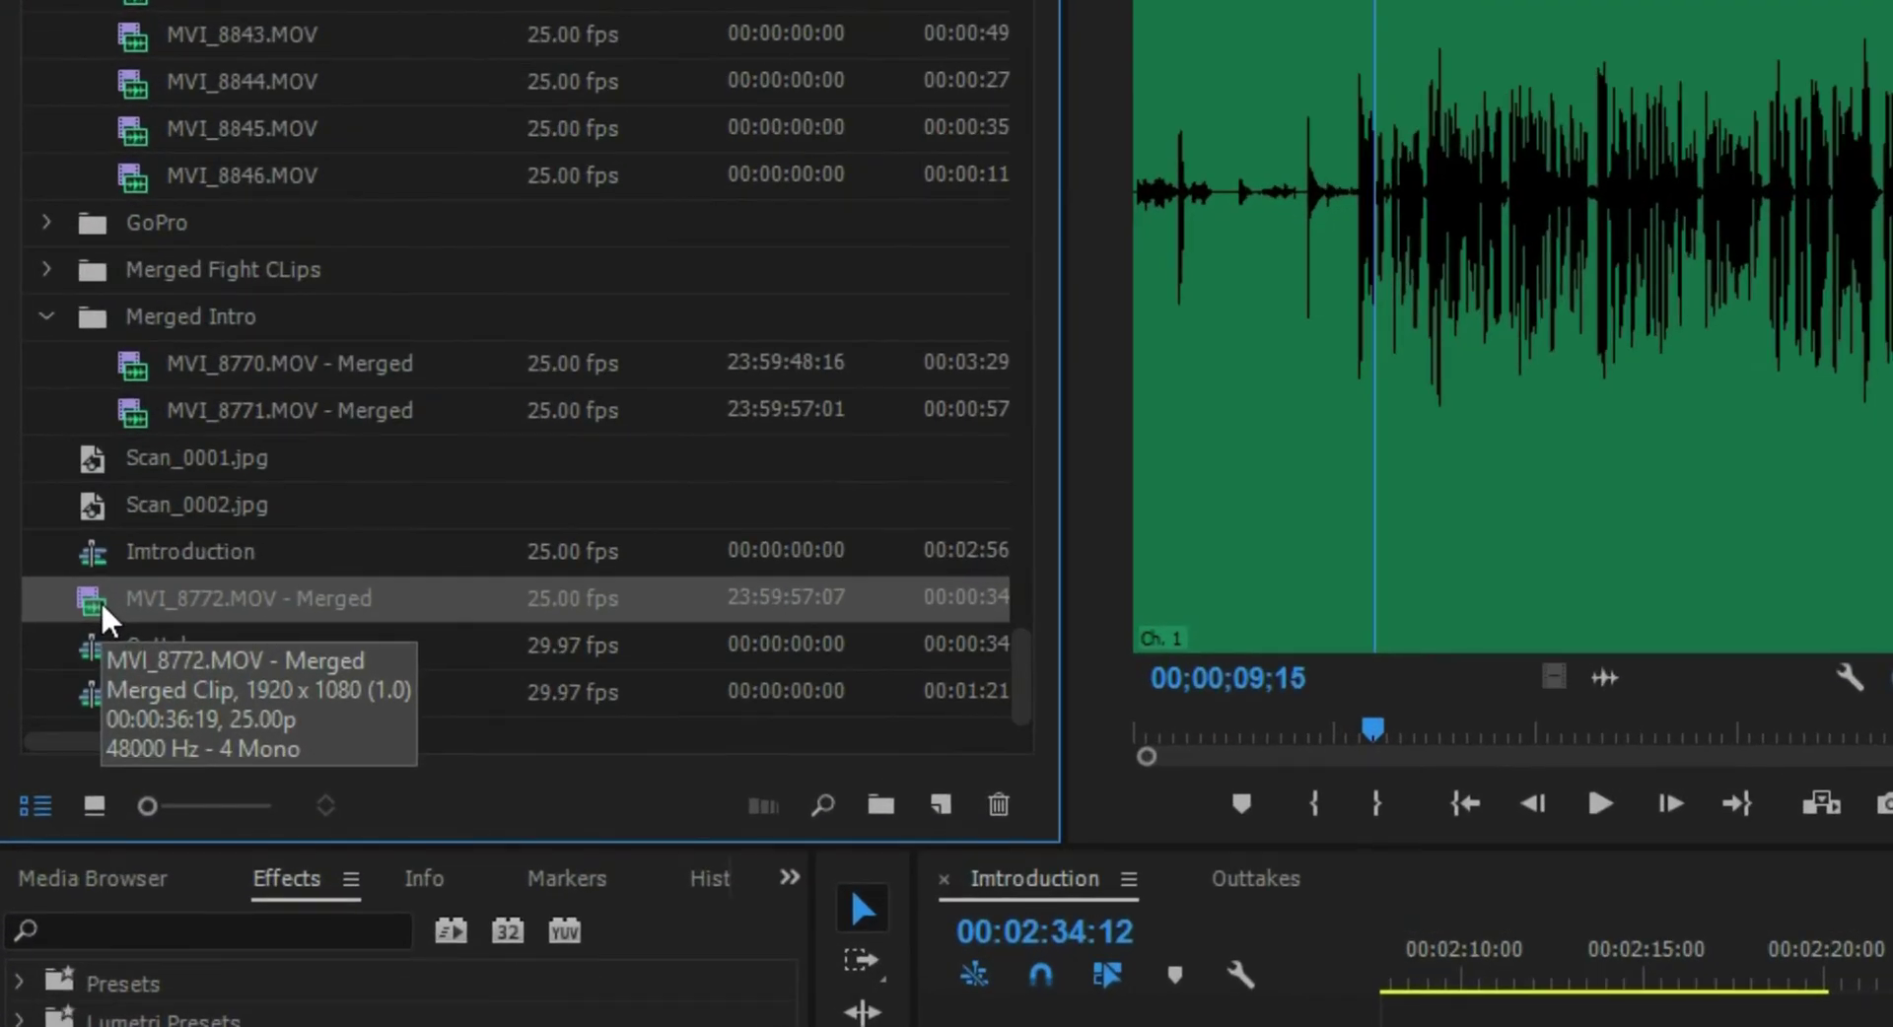
double_click(100, 601)
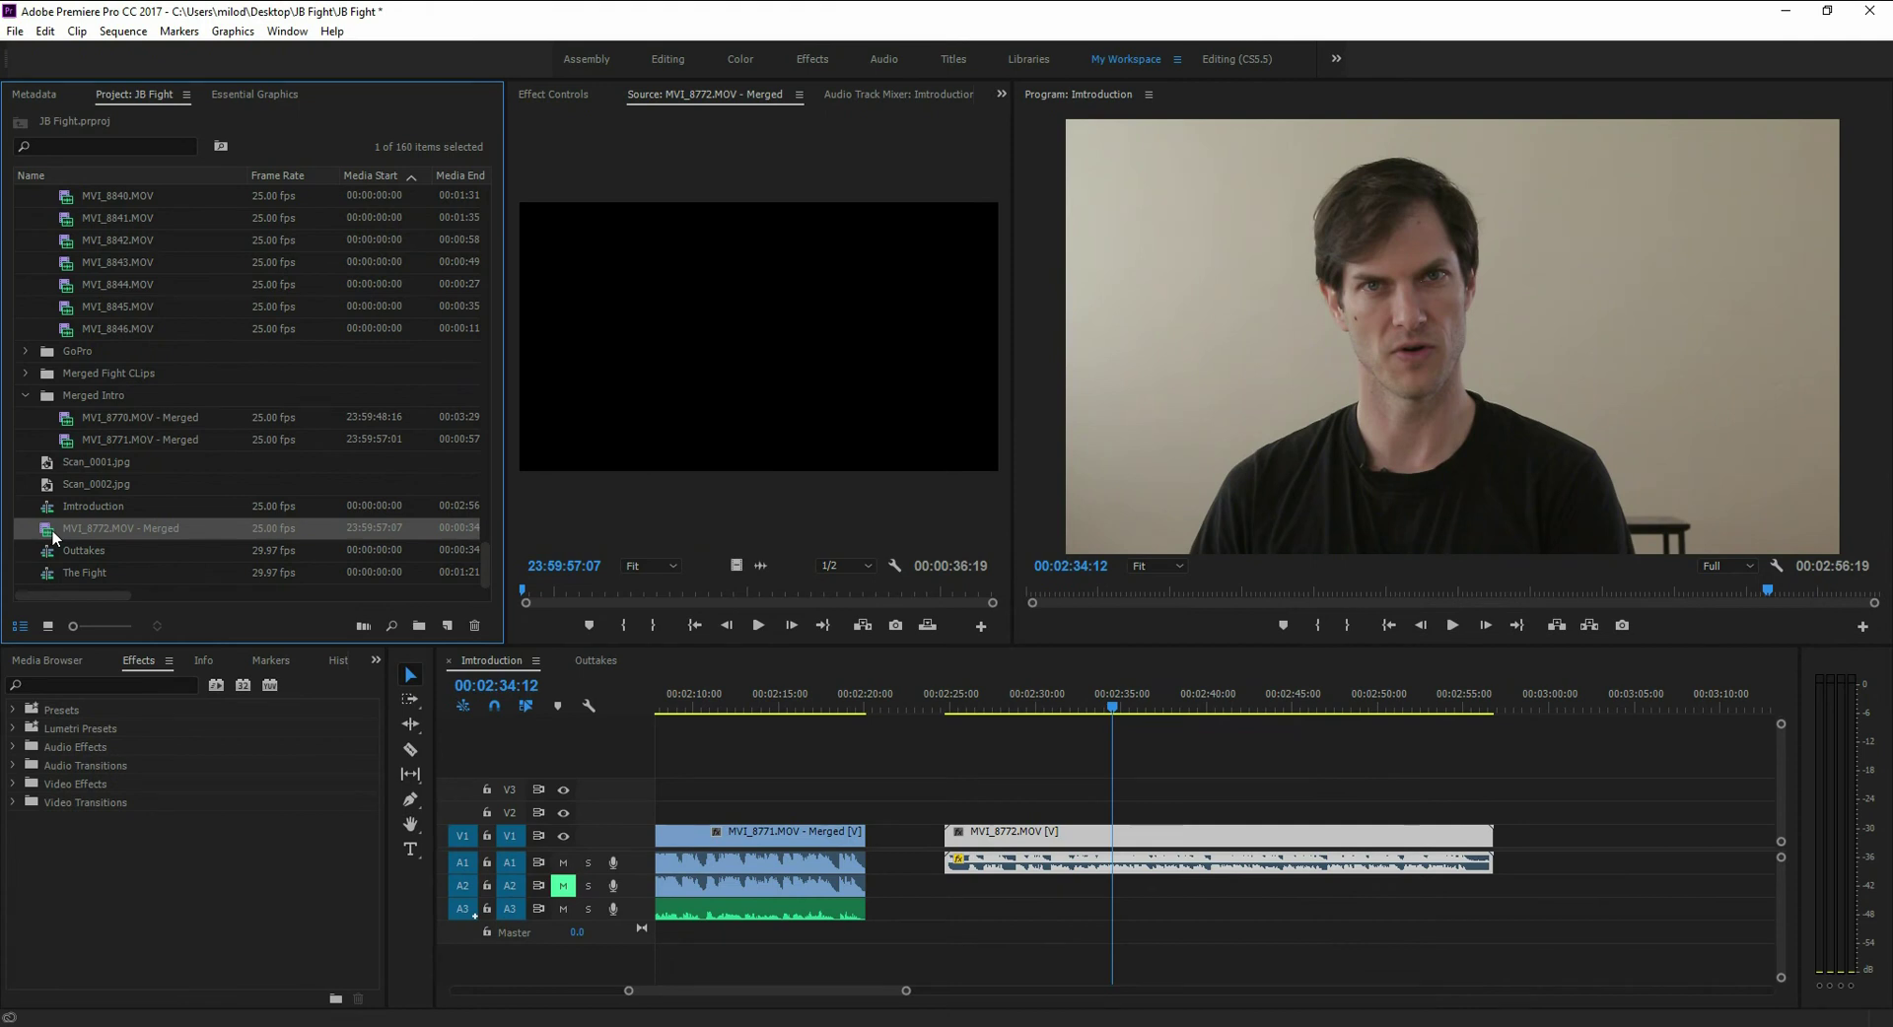
Swap the old MVI_8772 clip for MVI_8772.MOV - Merged on V1 and scrub to 00:02:30:00.
left_click(1001, 840)
key("Delete")
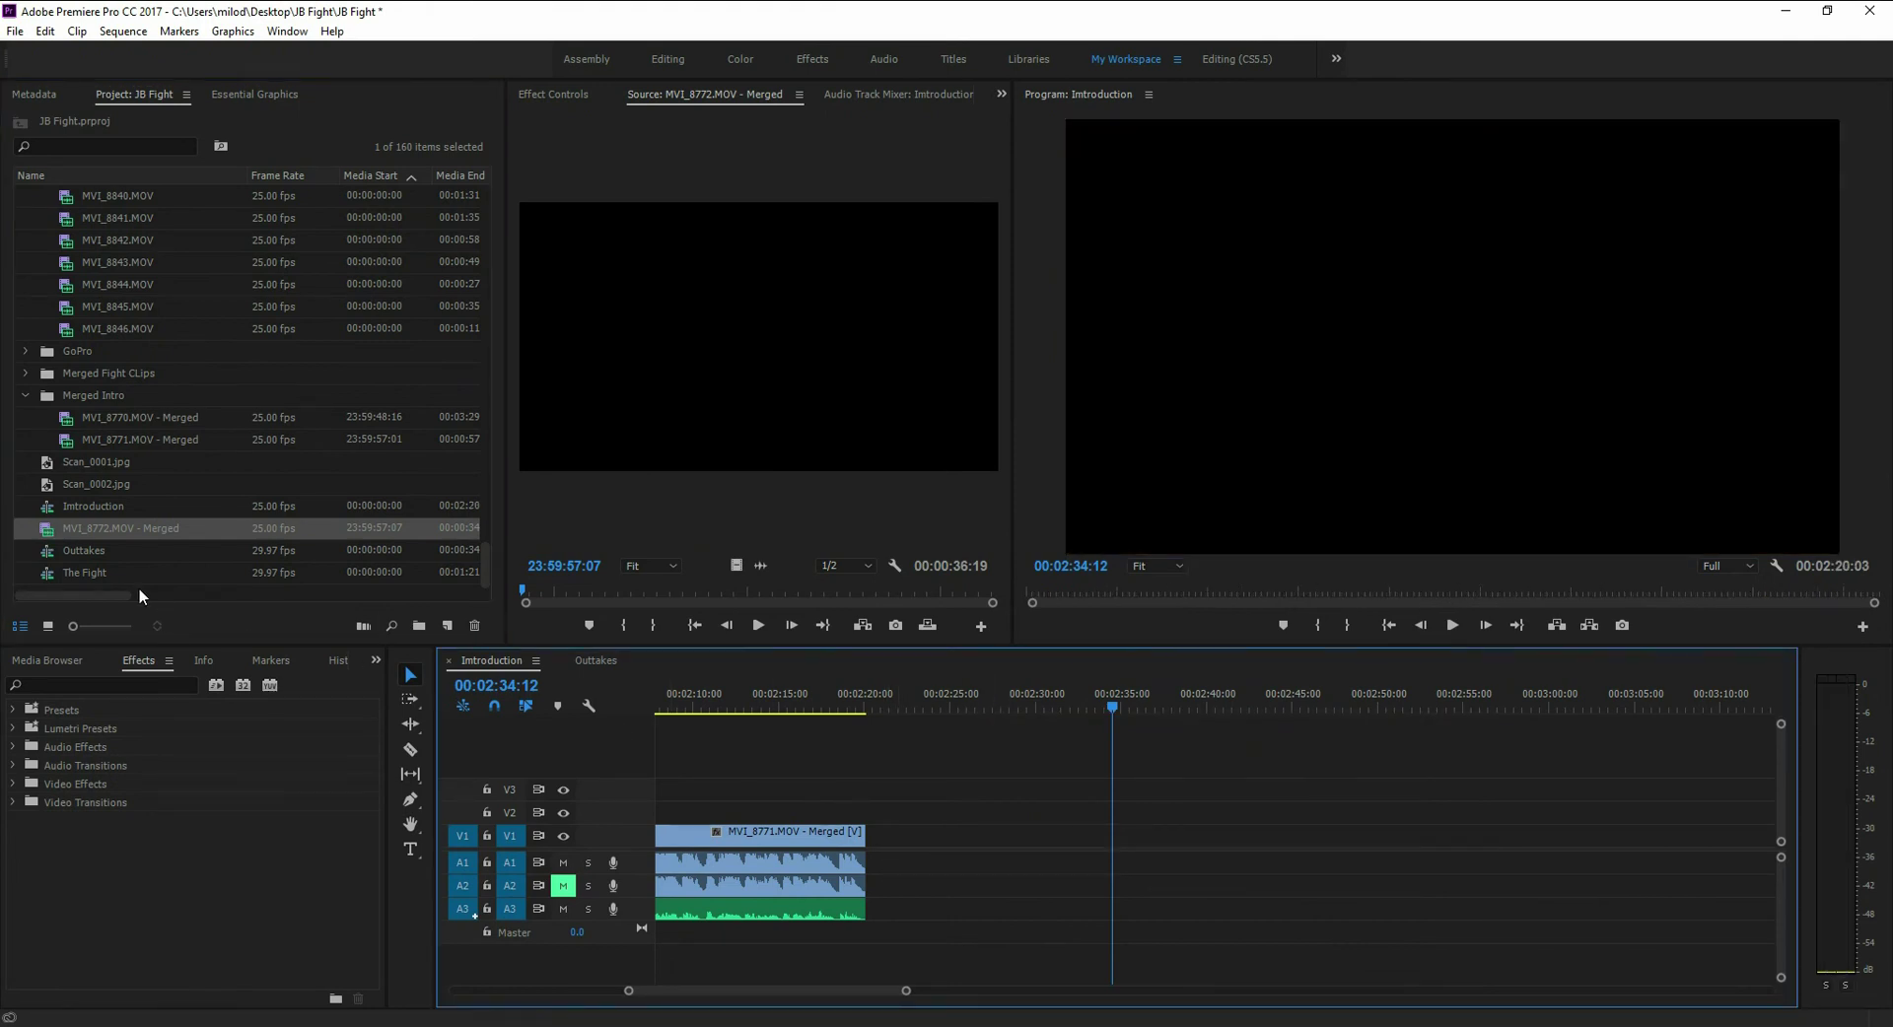
left_click_drag(53, 530, 928, 845)
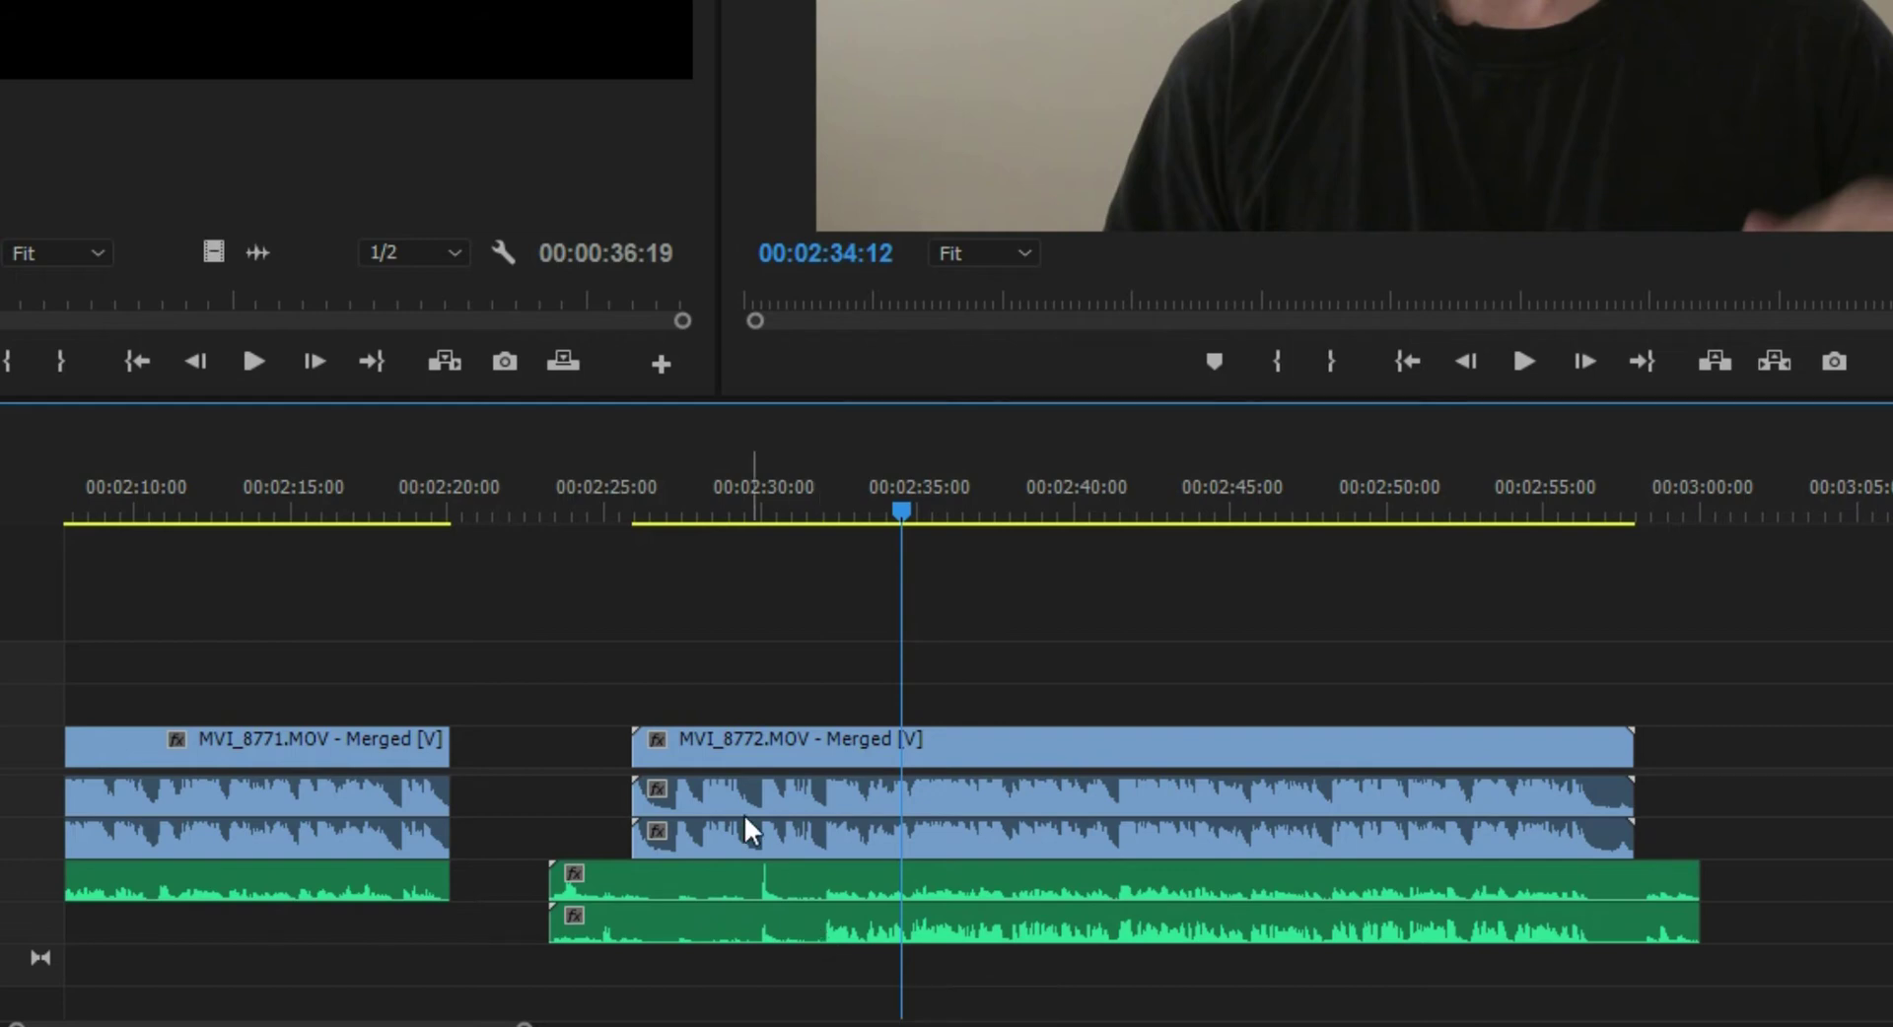
left_click_drag(523, 1024, 389, 1014)
left_click_drag(623, 497, 611, 501)
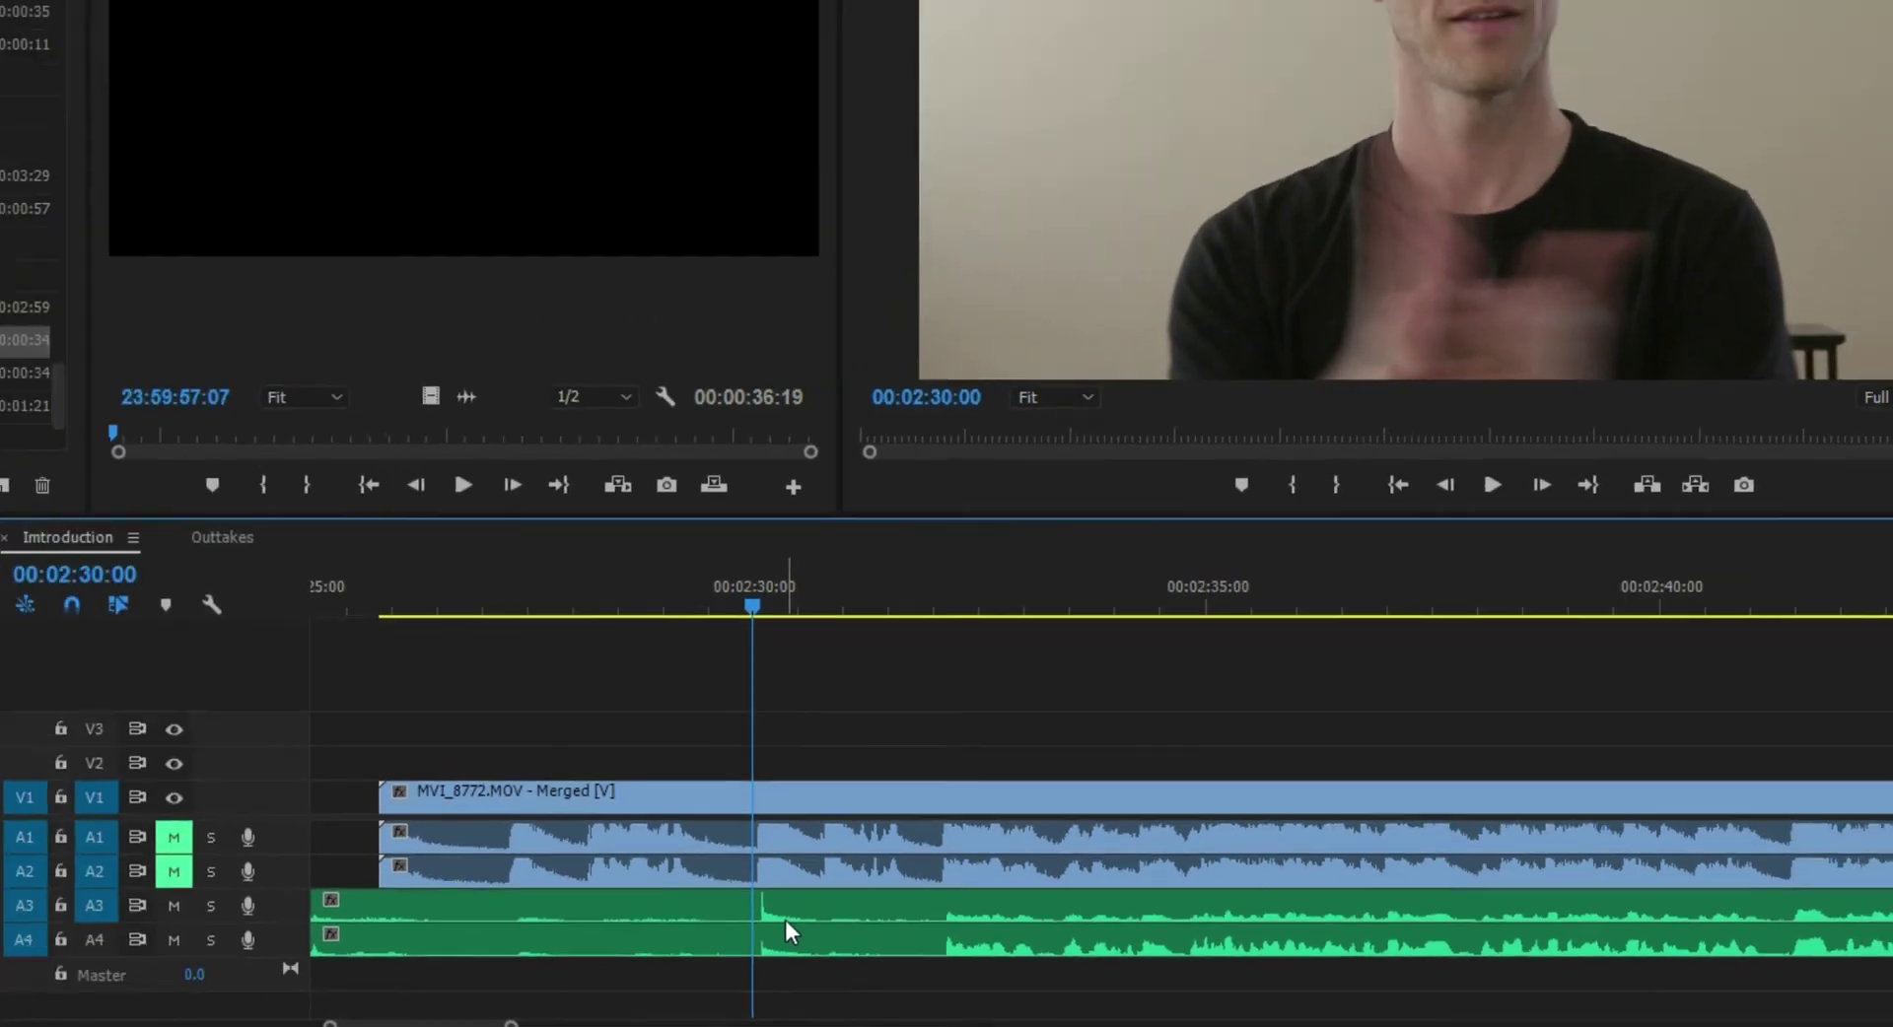
right_click(651, 898)
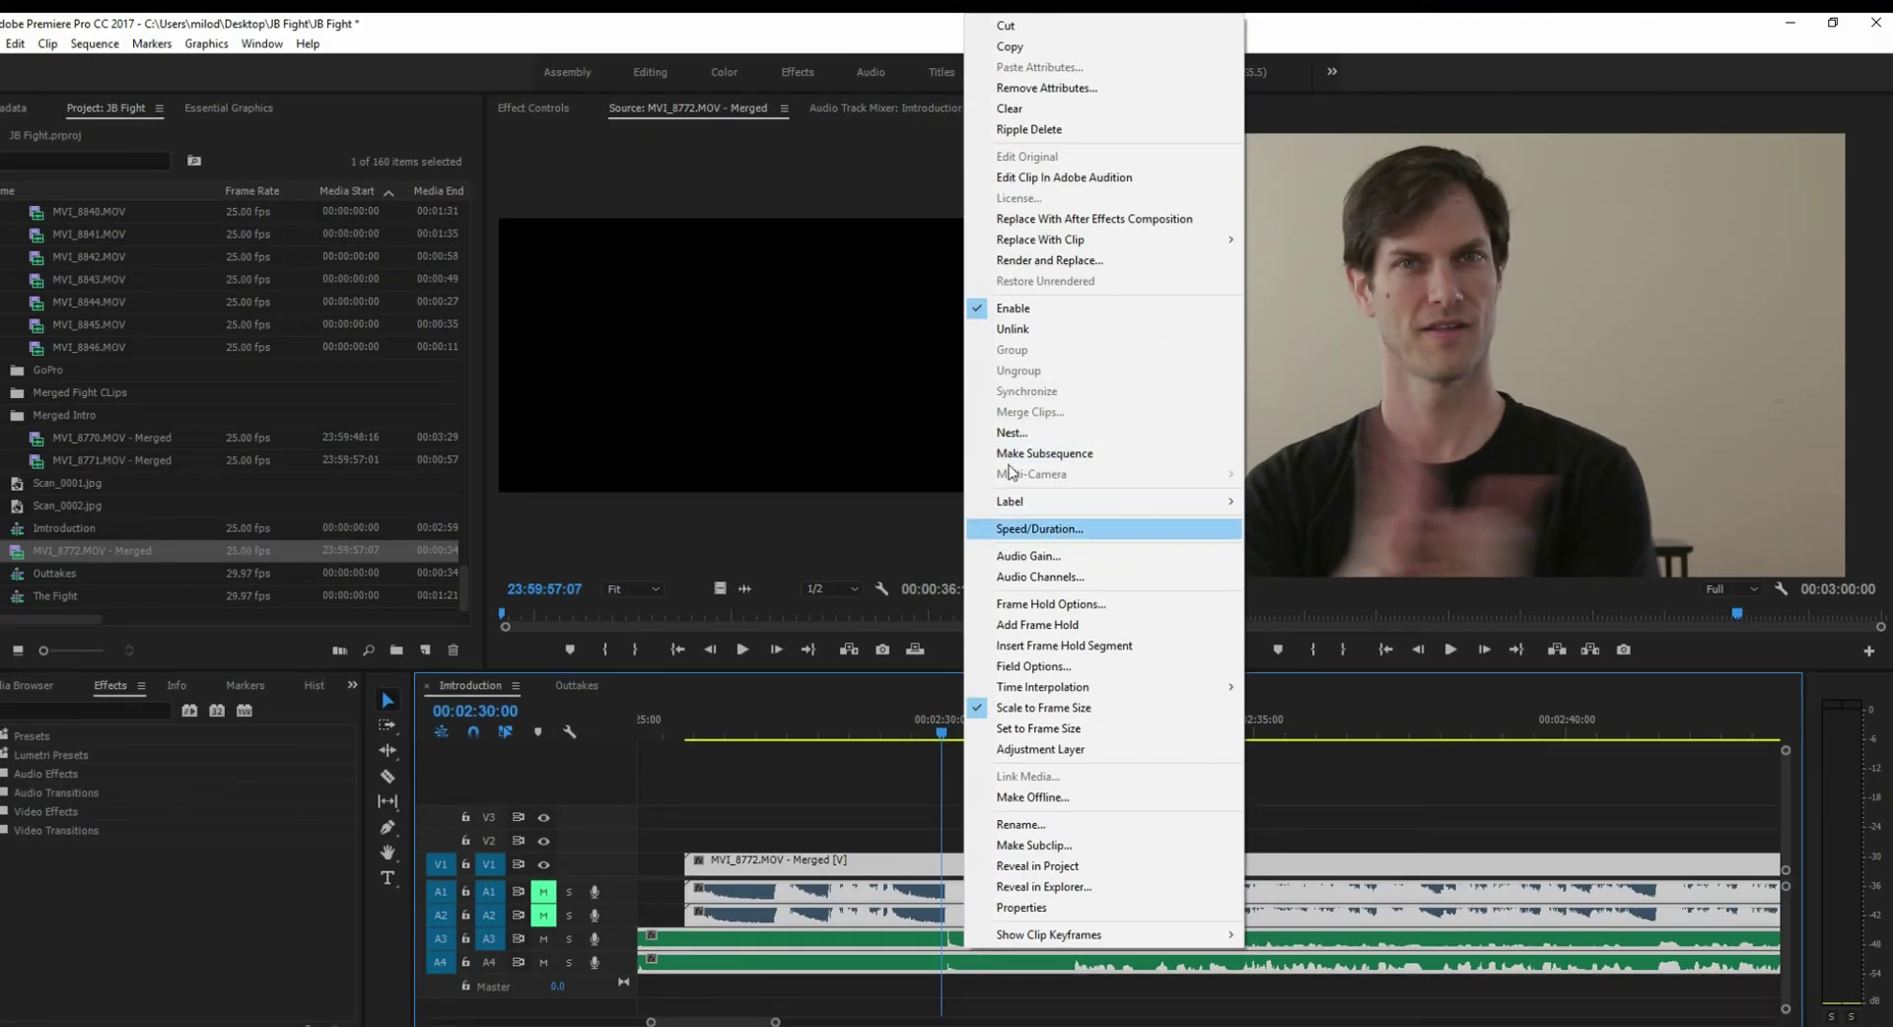
left_click(1003, 329)
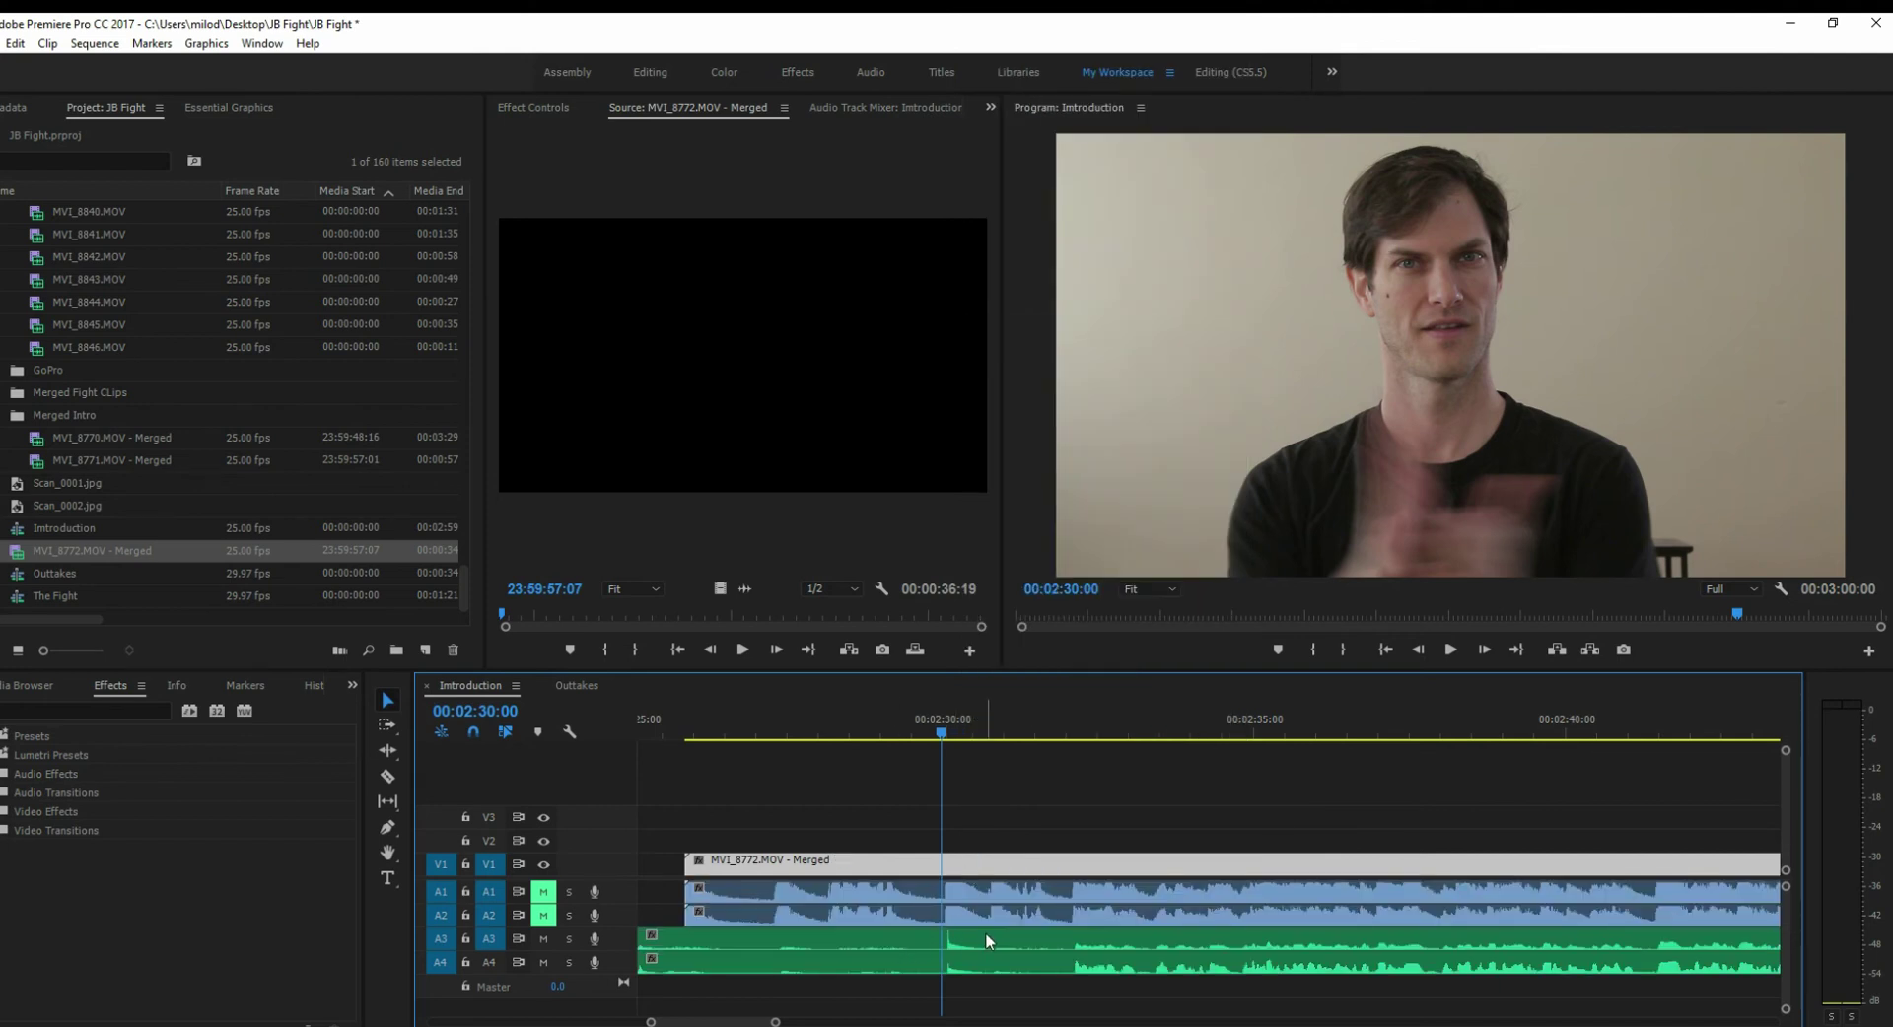
left_click_drag(905, 957, 917, 952)
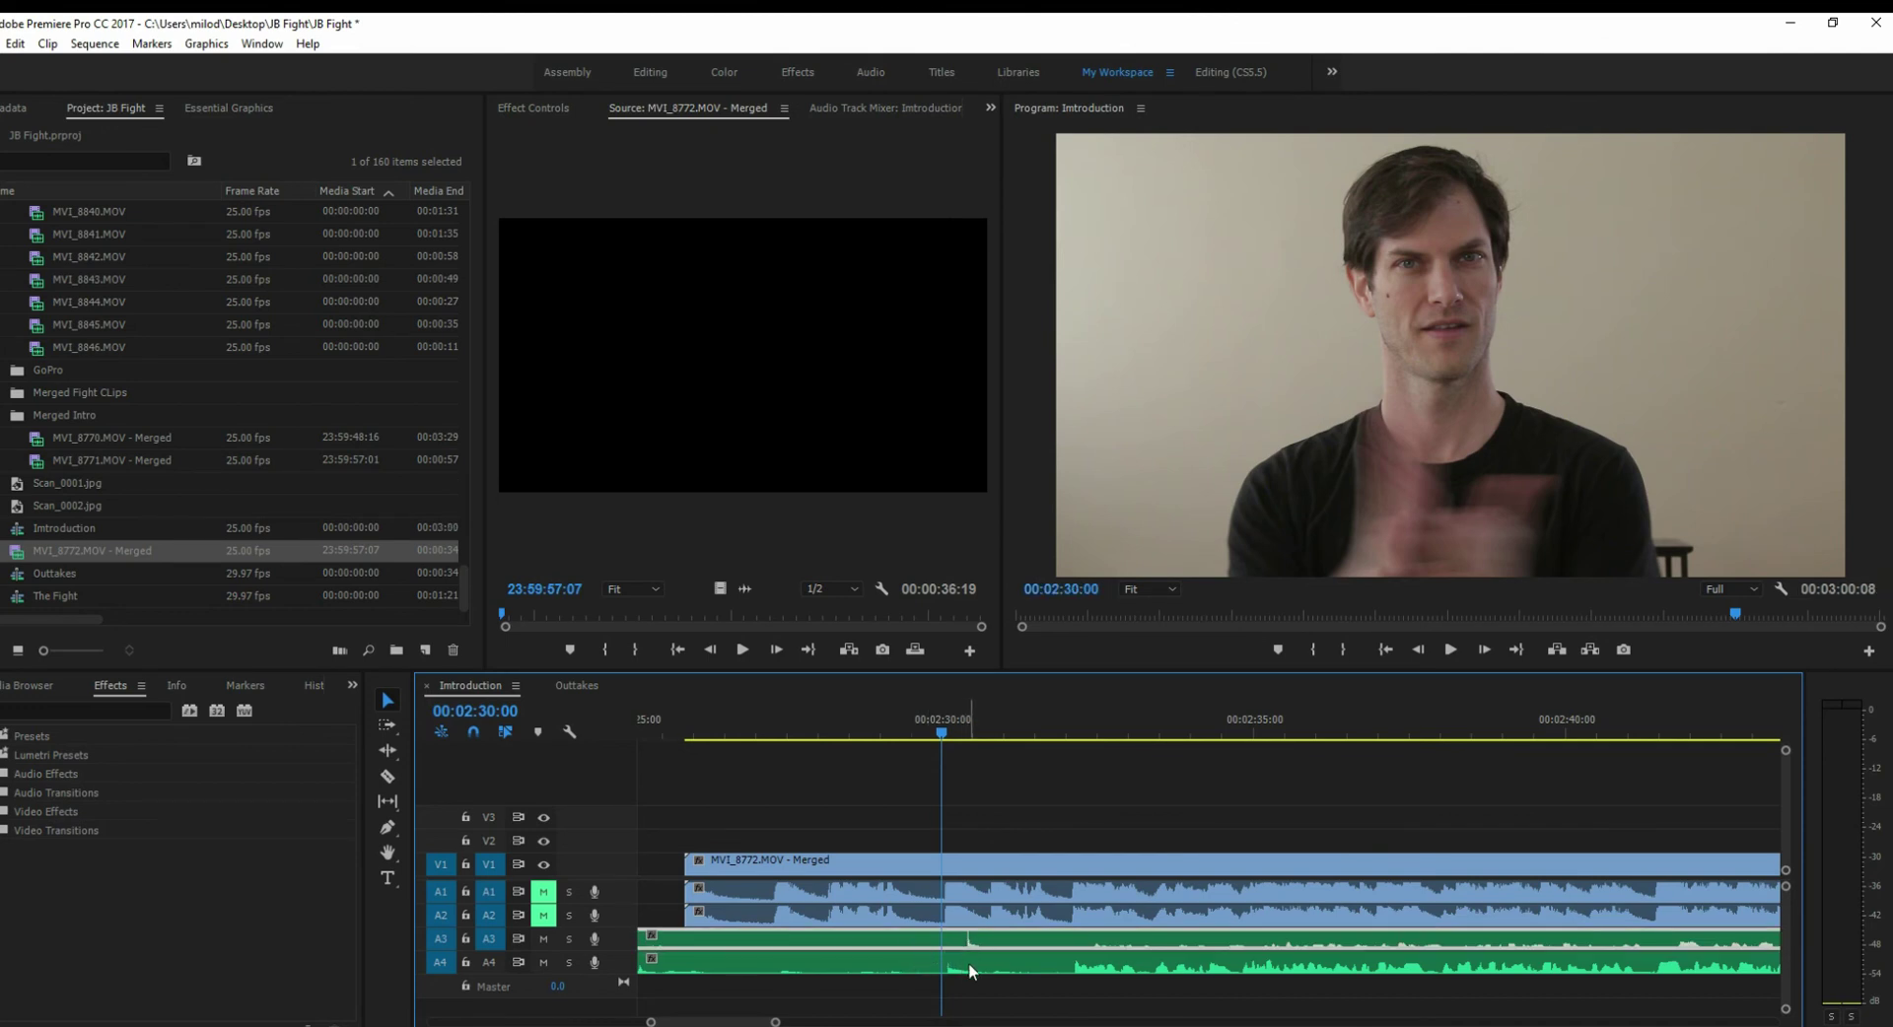
key("ctrl+z")
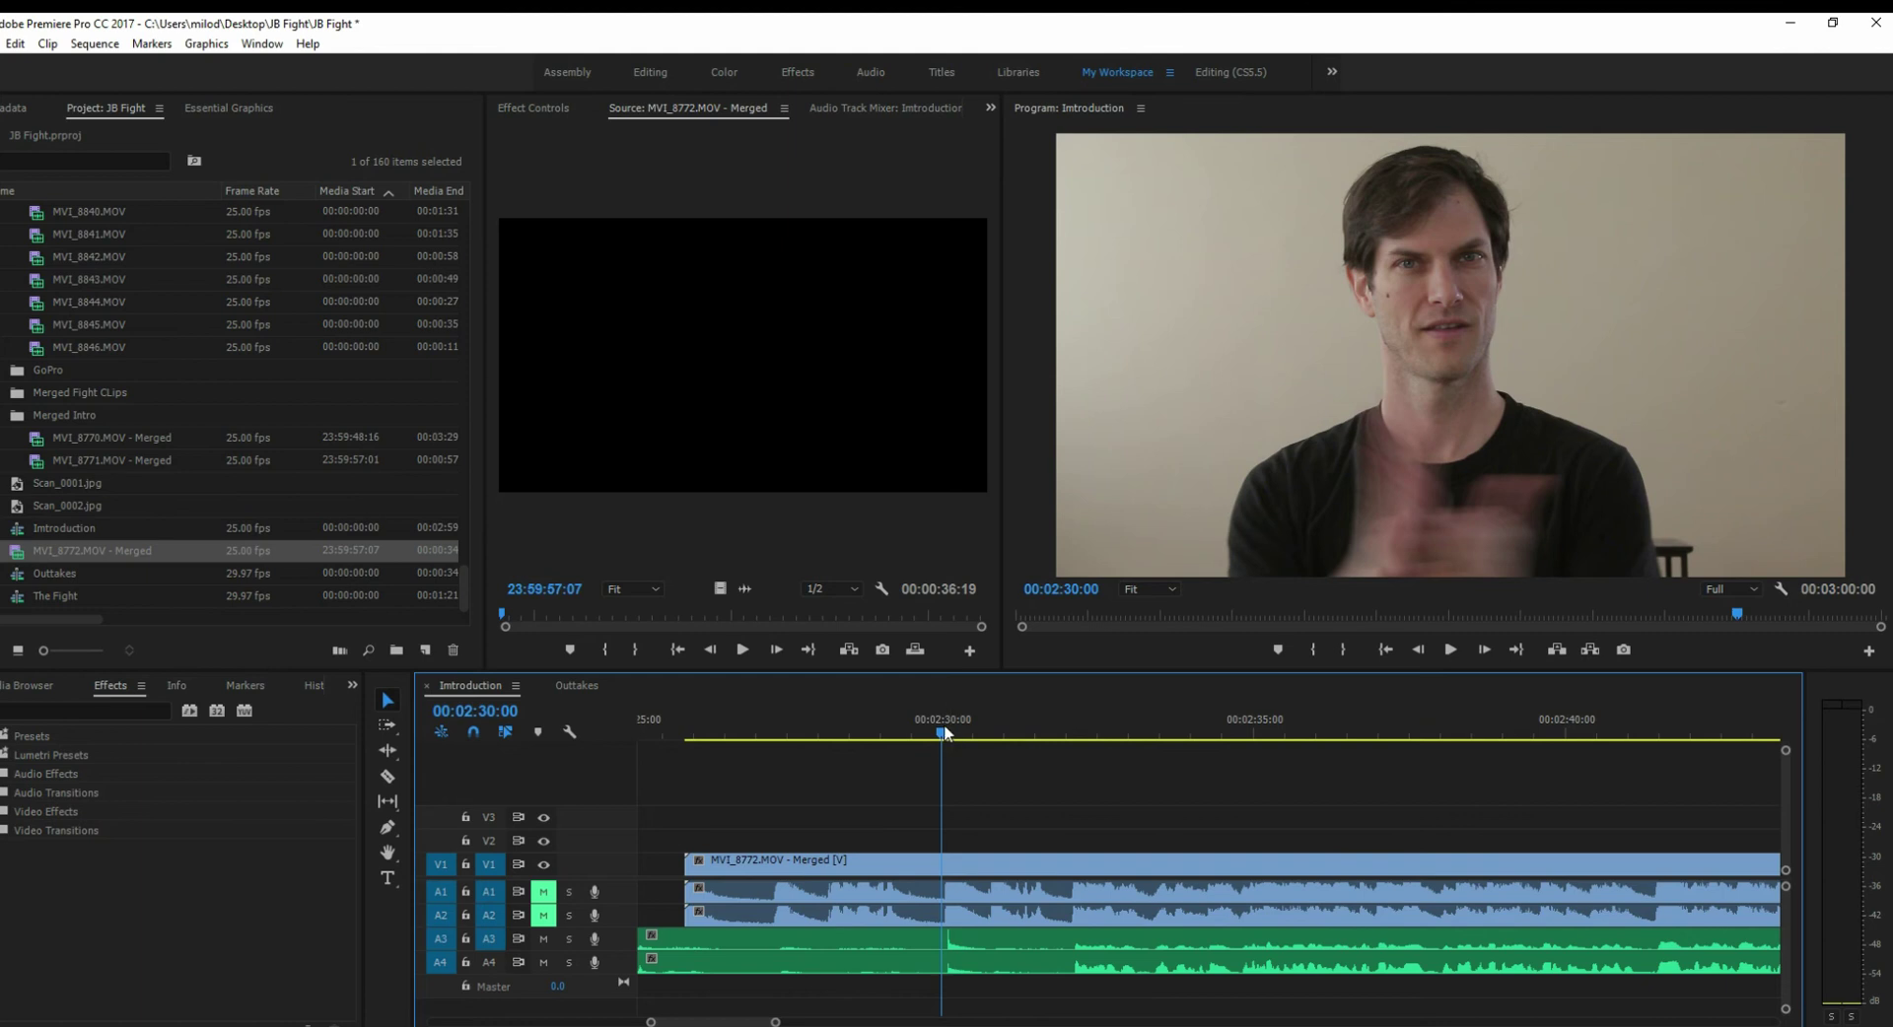
key("space")
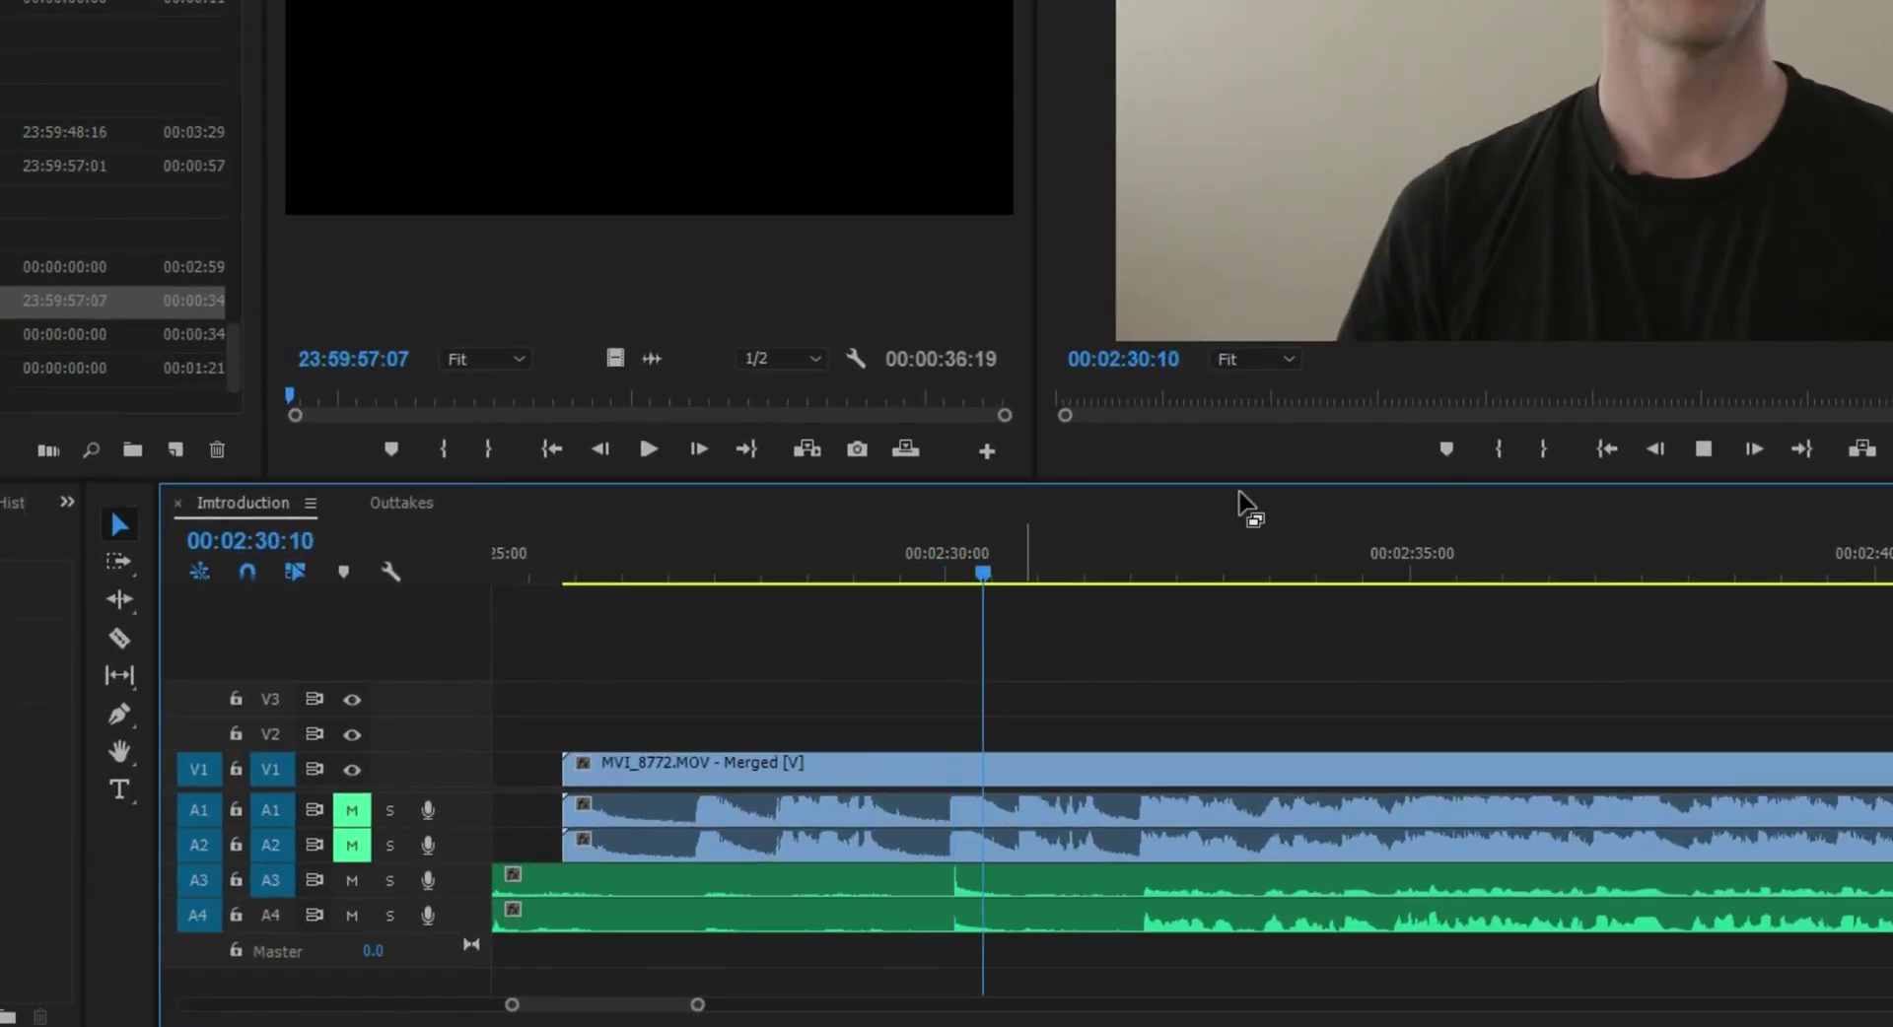
key("space")
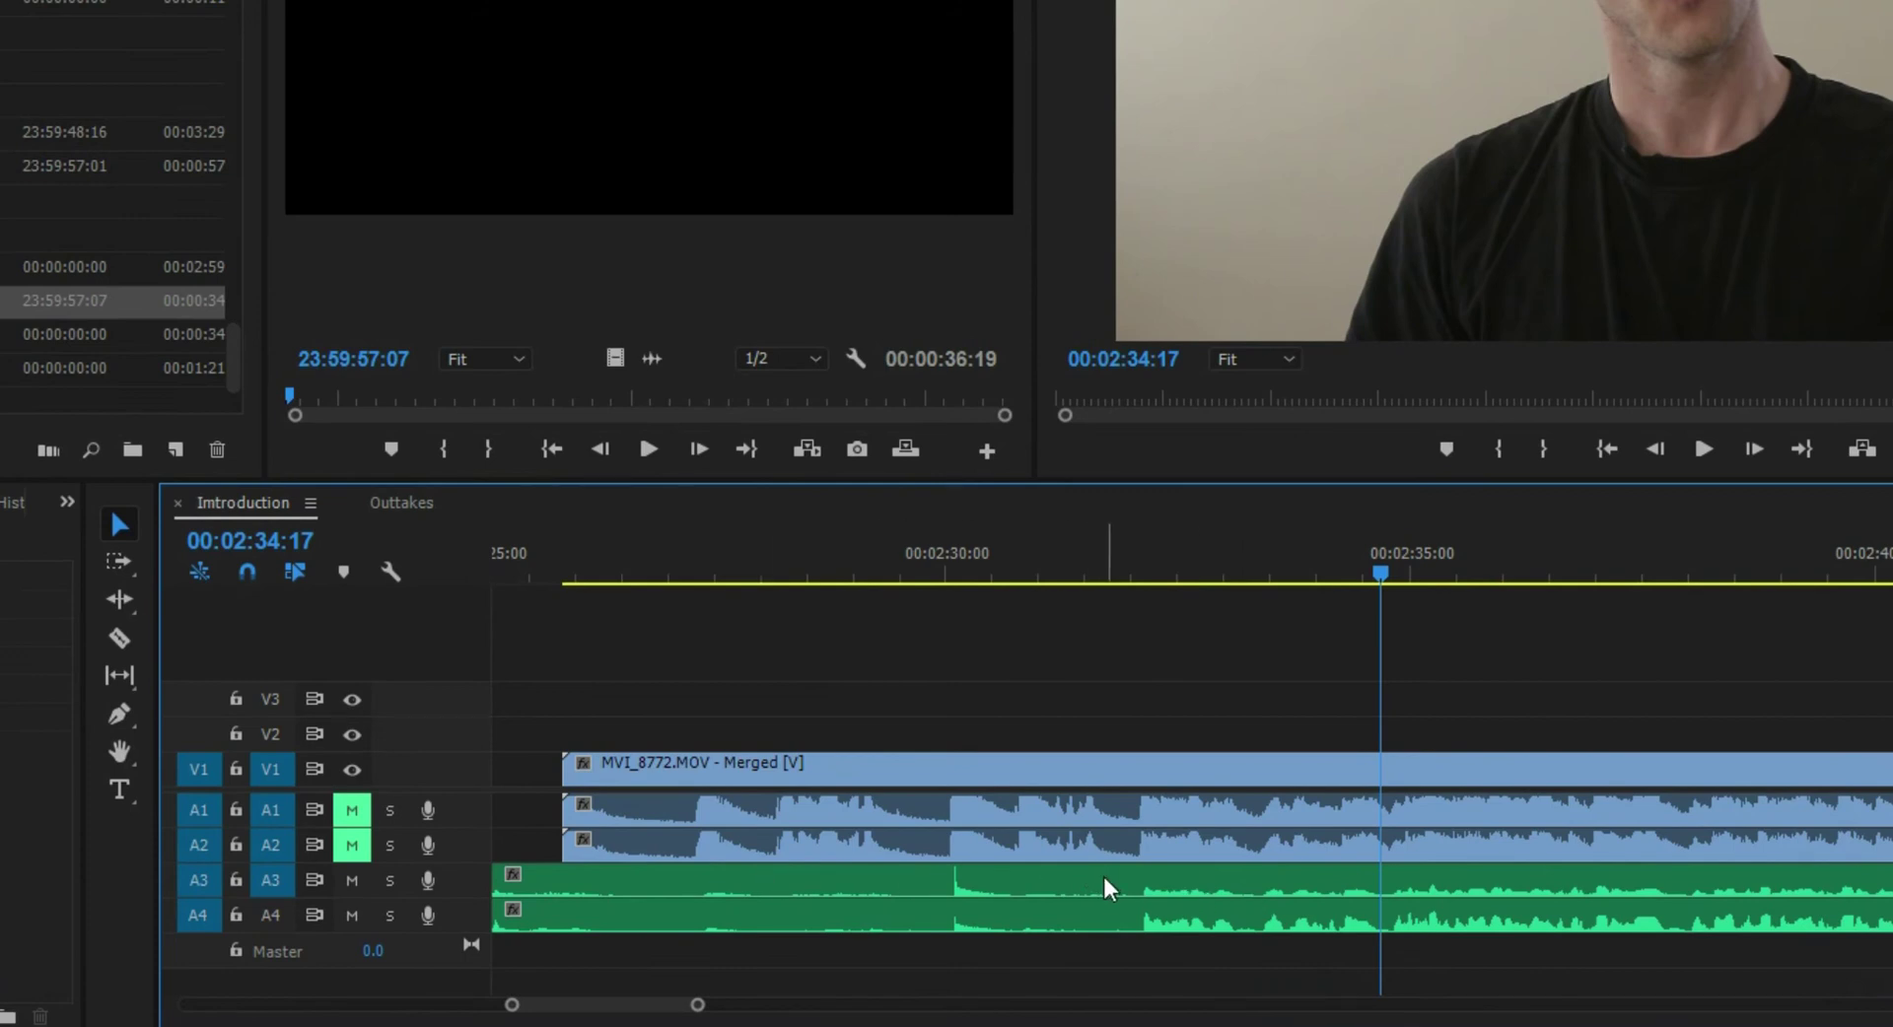
key("space")
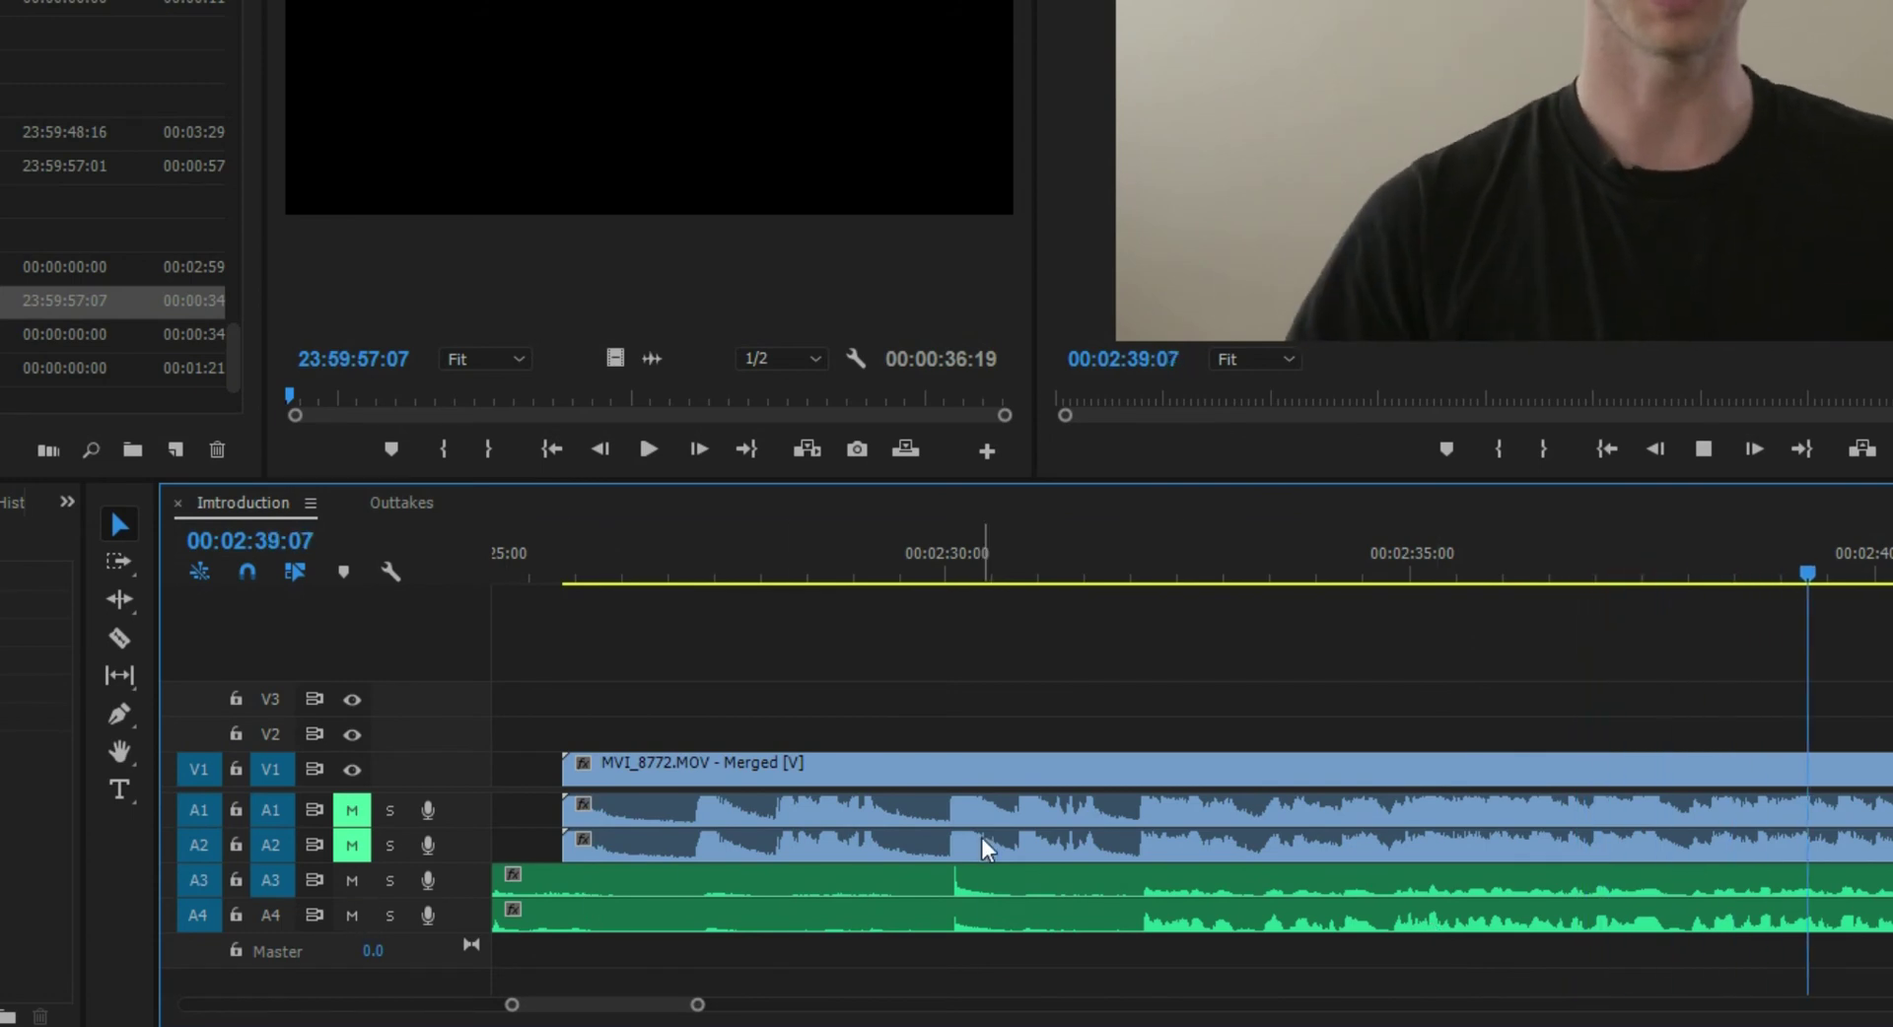
key("space")
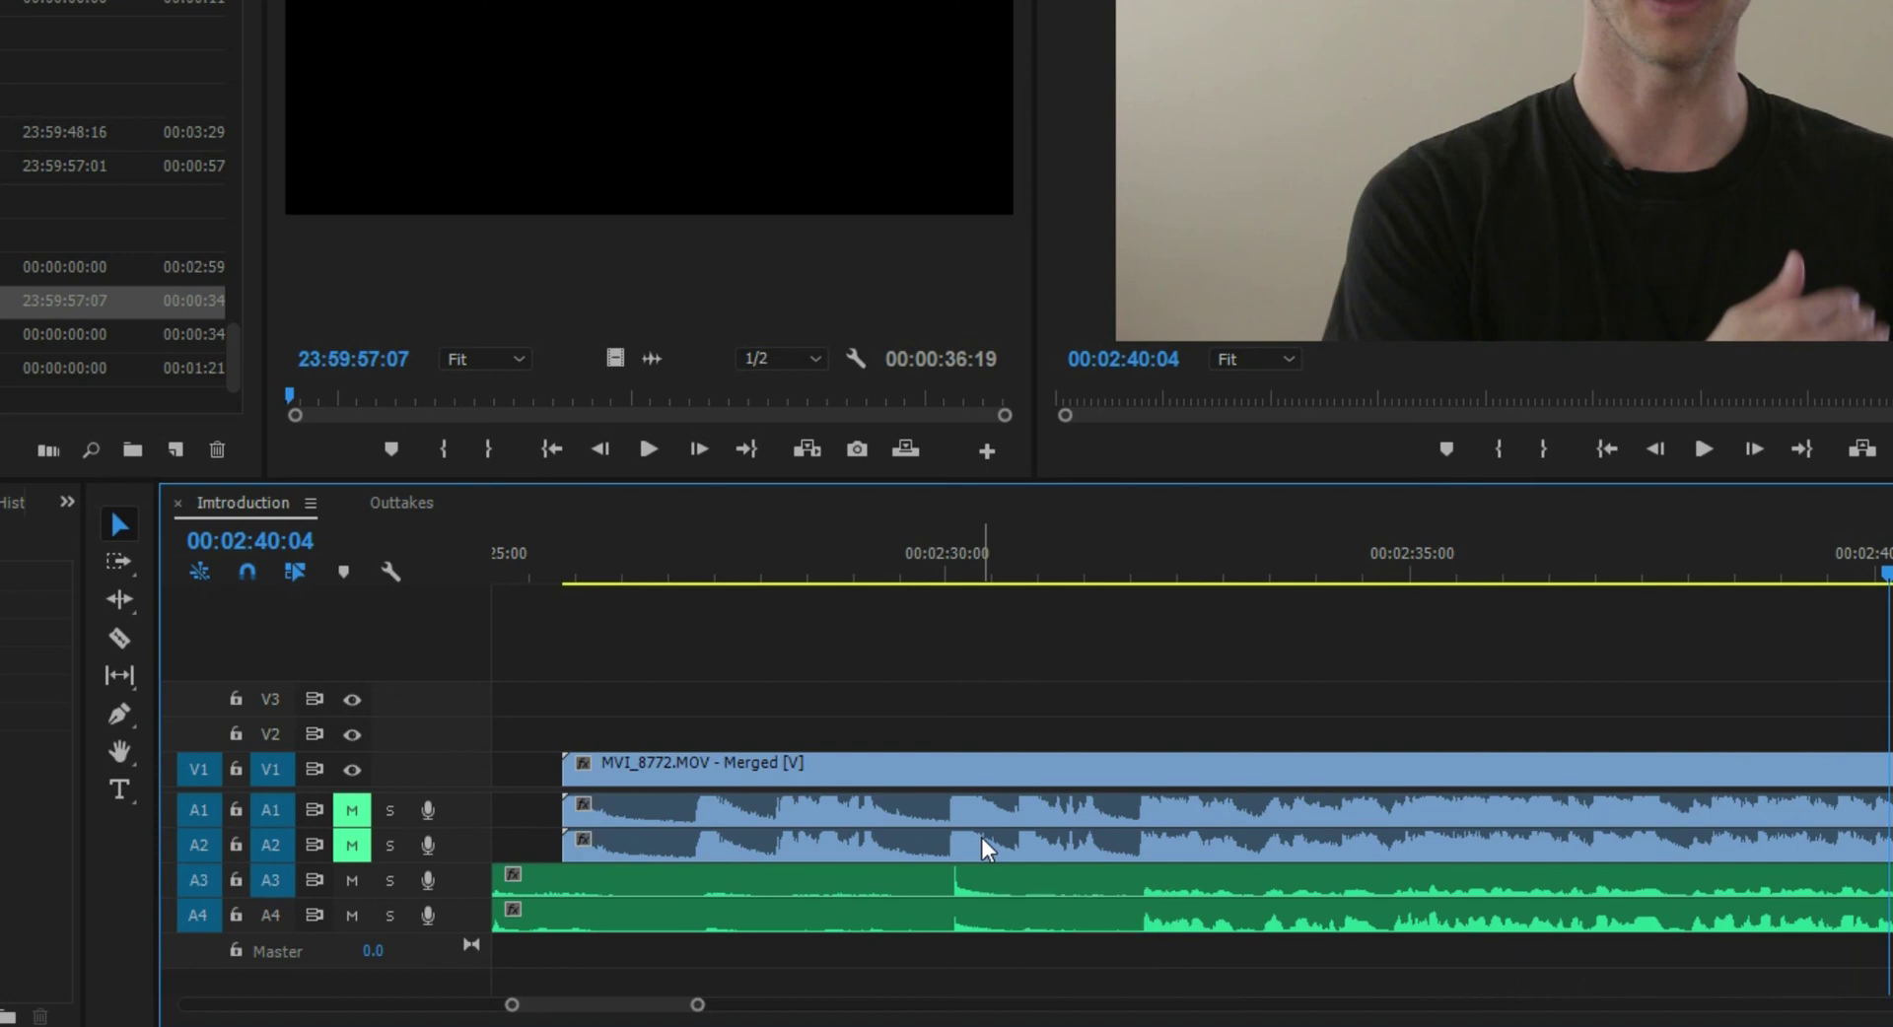
Mute track A3 and play from about 00:02:34:17 to check sync.
left_click(352, 881)
left_click(1455, 564)
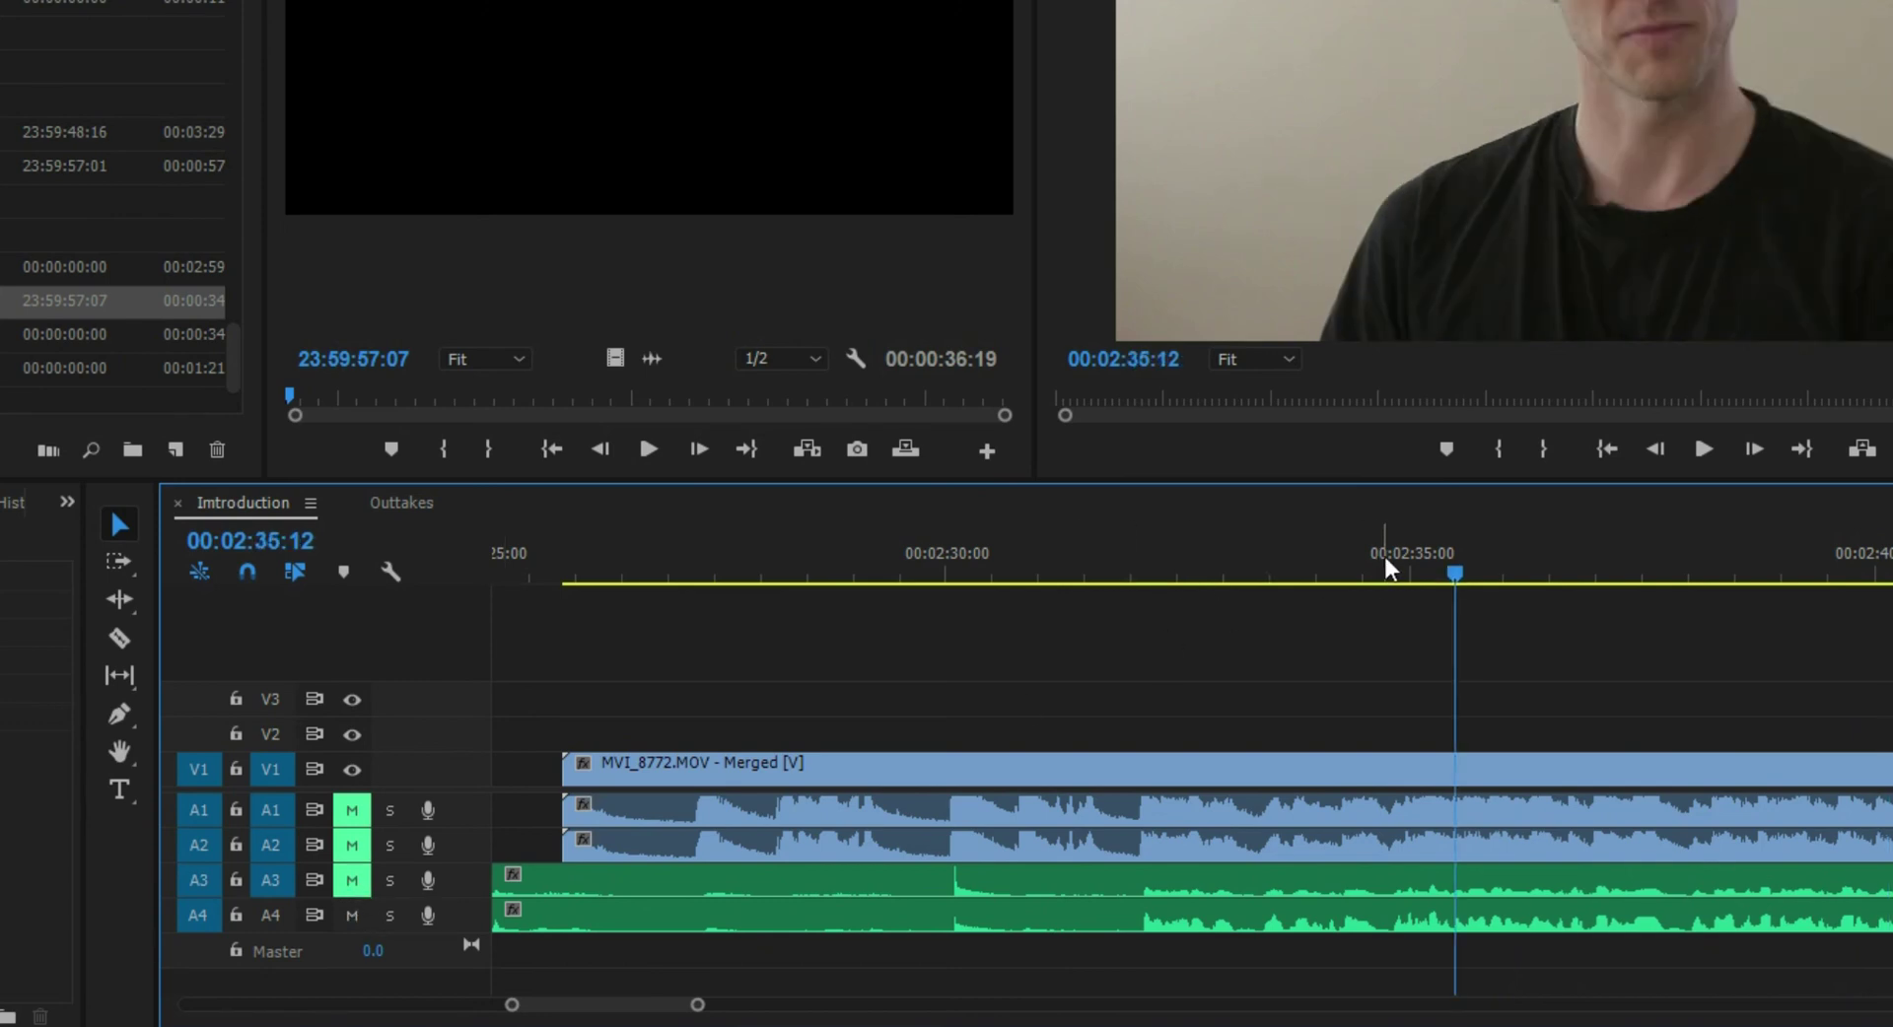
left_click(1385, 567)
key("space")
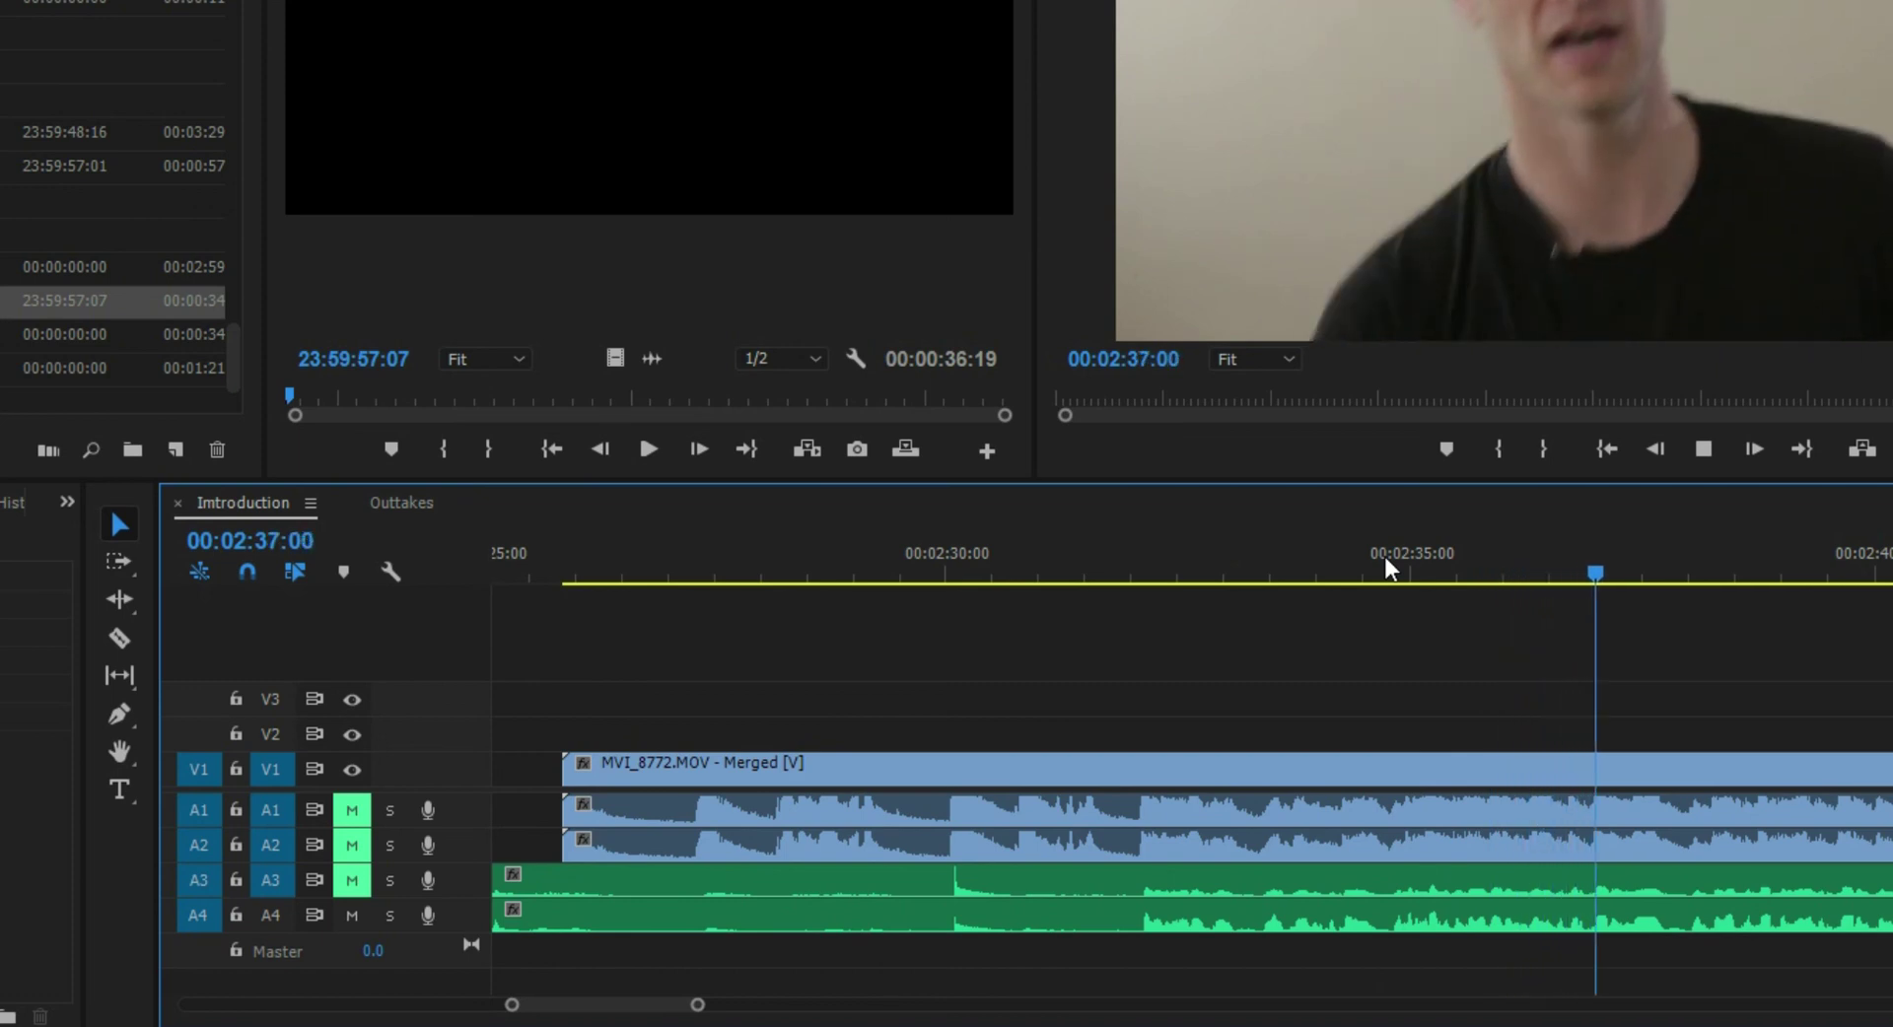
key("space")
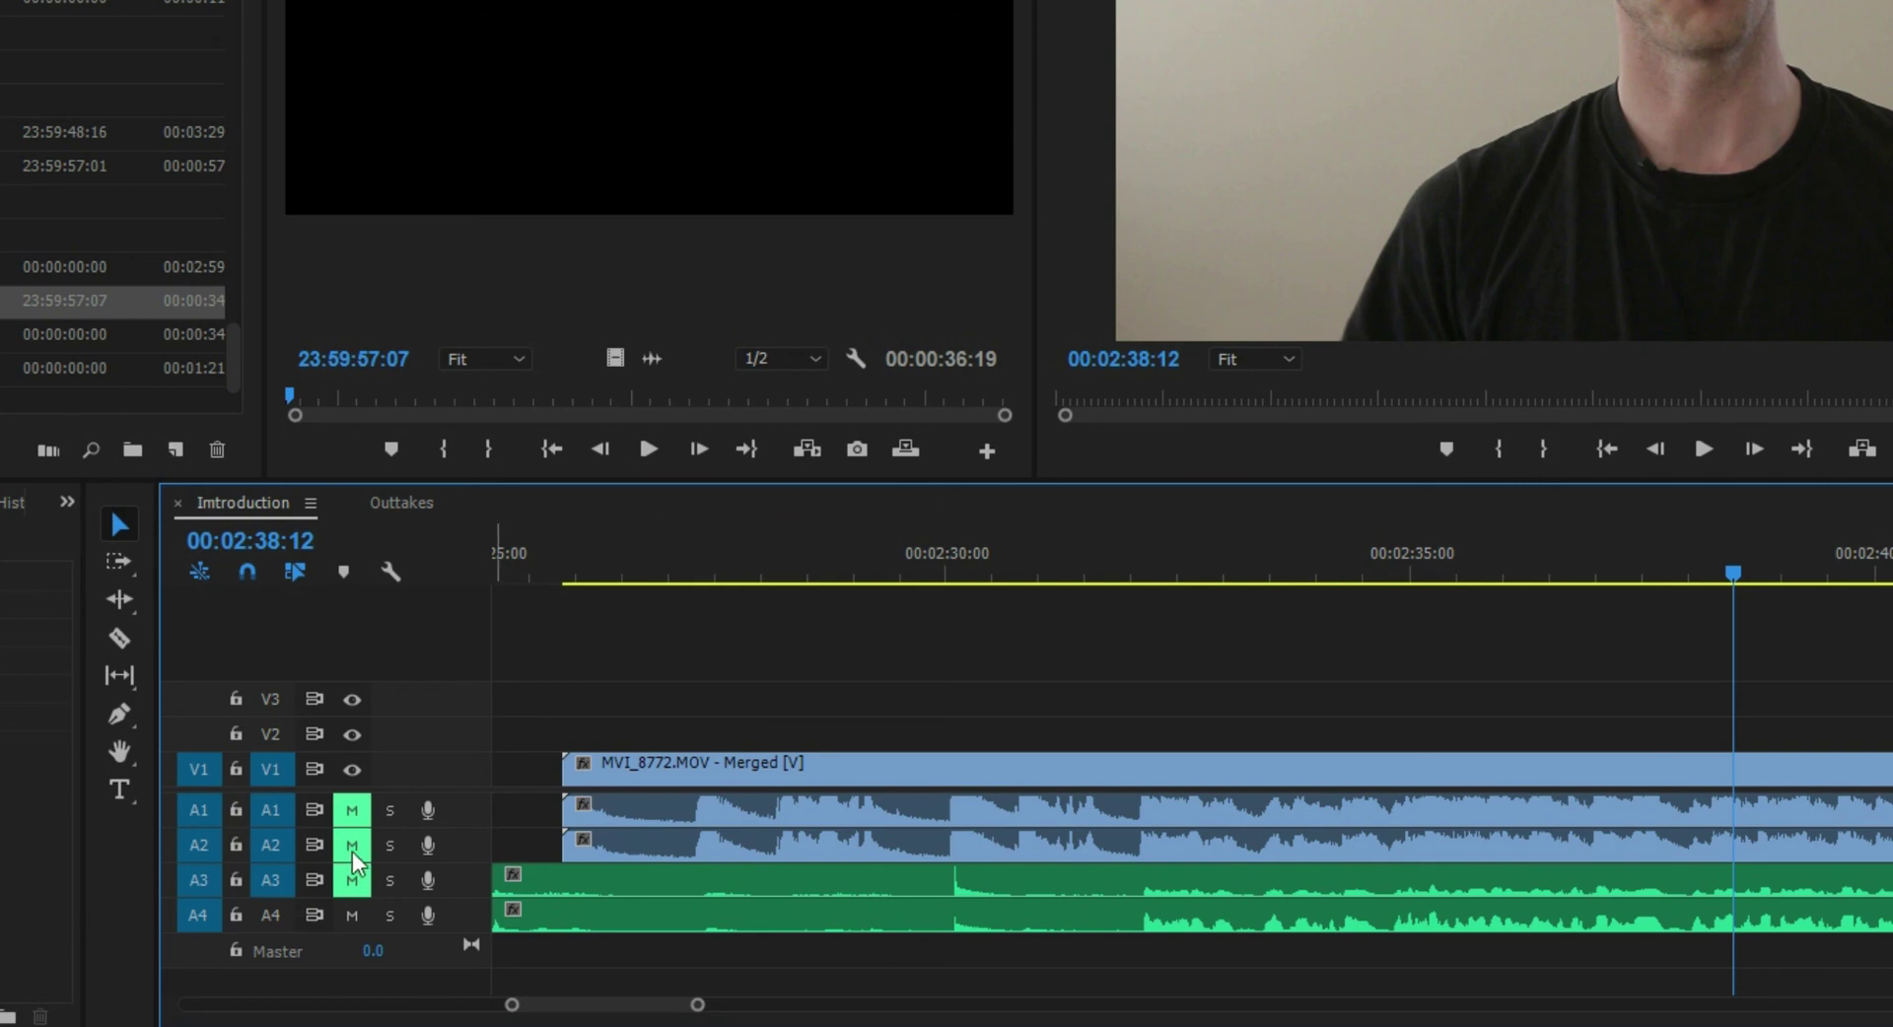
Unmute A3, mute A4, and play from about 00:02:34:14 to compare.
left_click(352, 879)
left_click(352, 915)
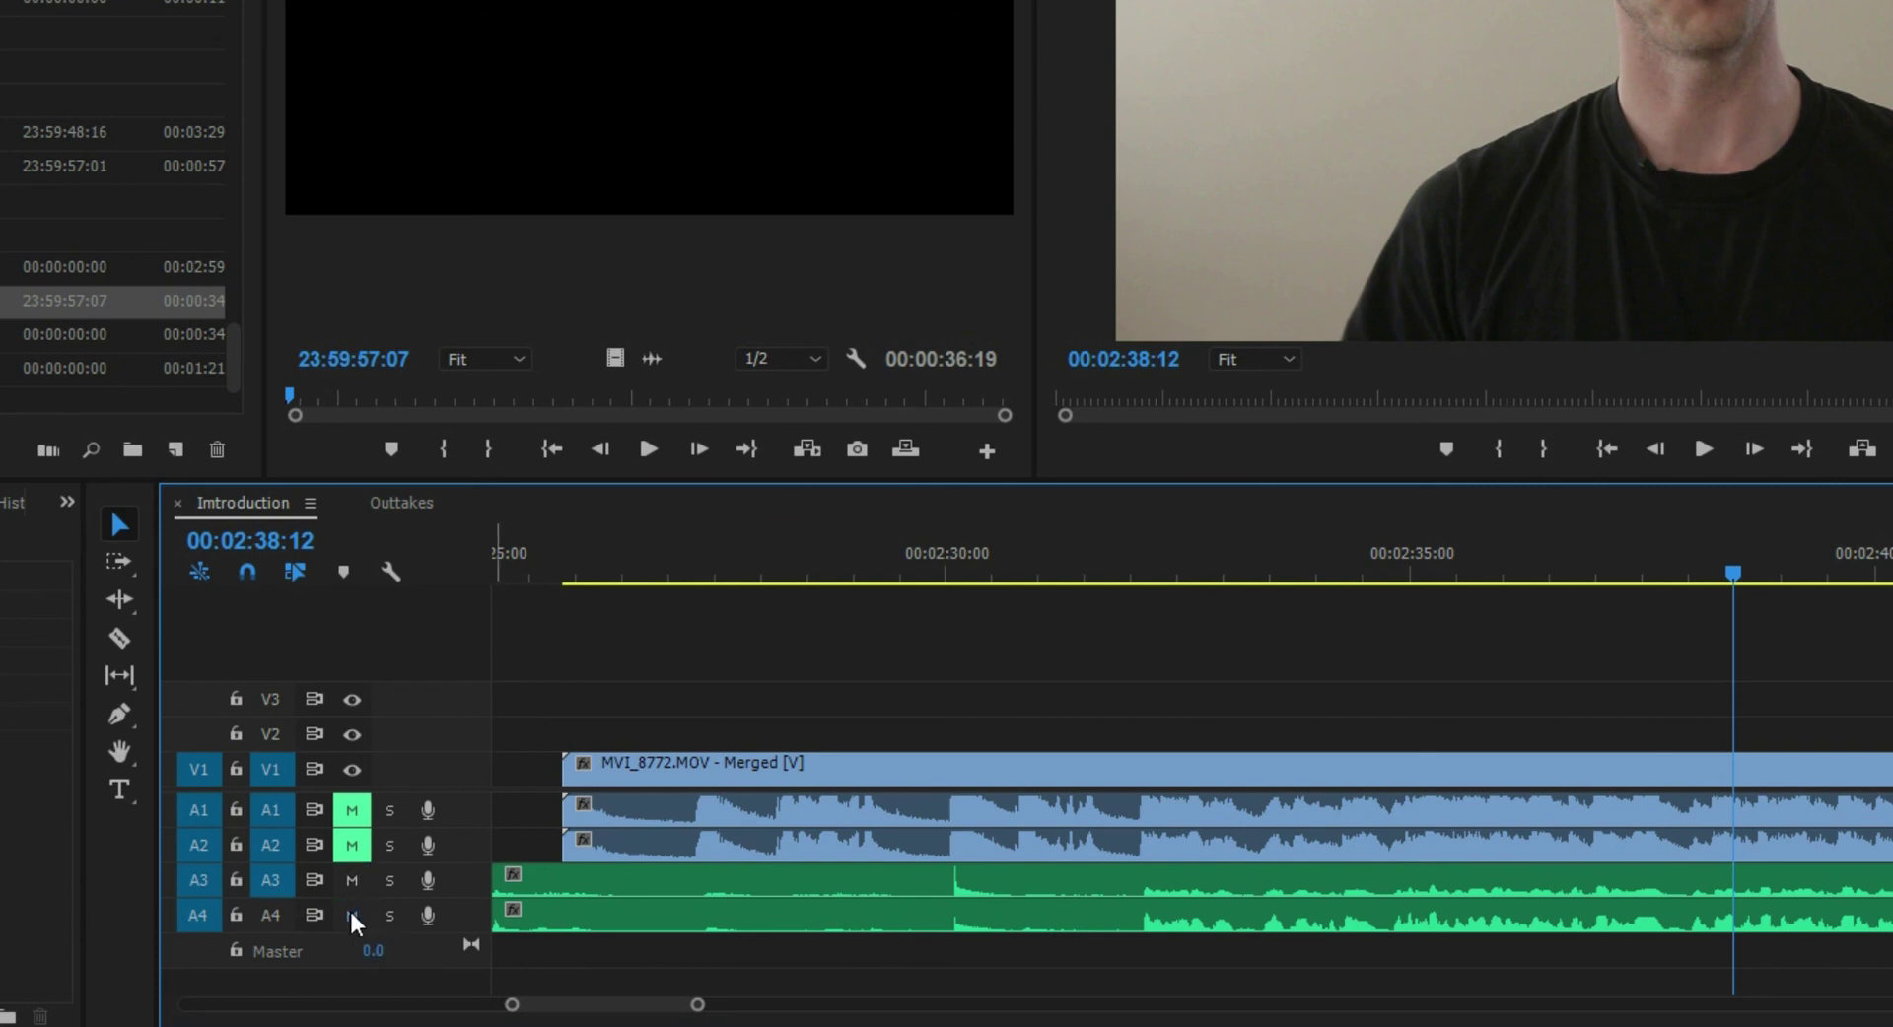
left_click(1365, 569)
key("space")
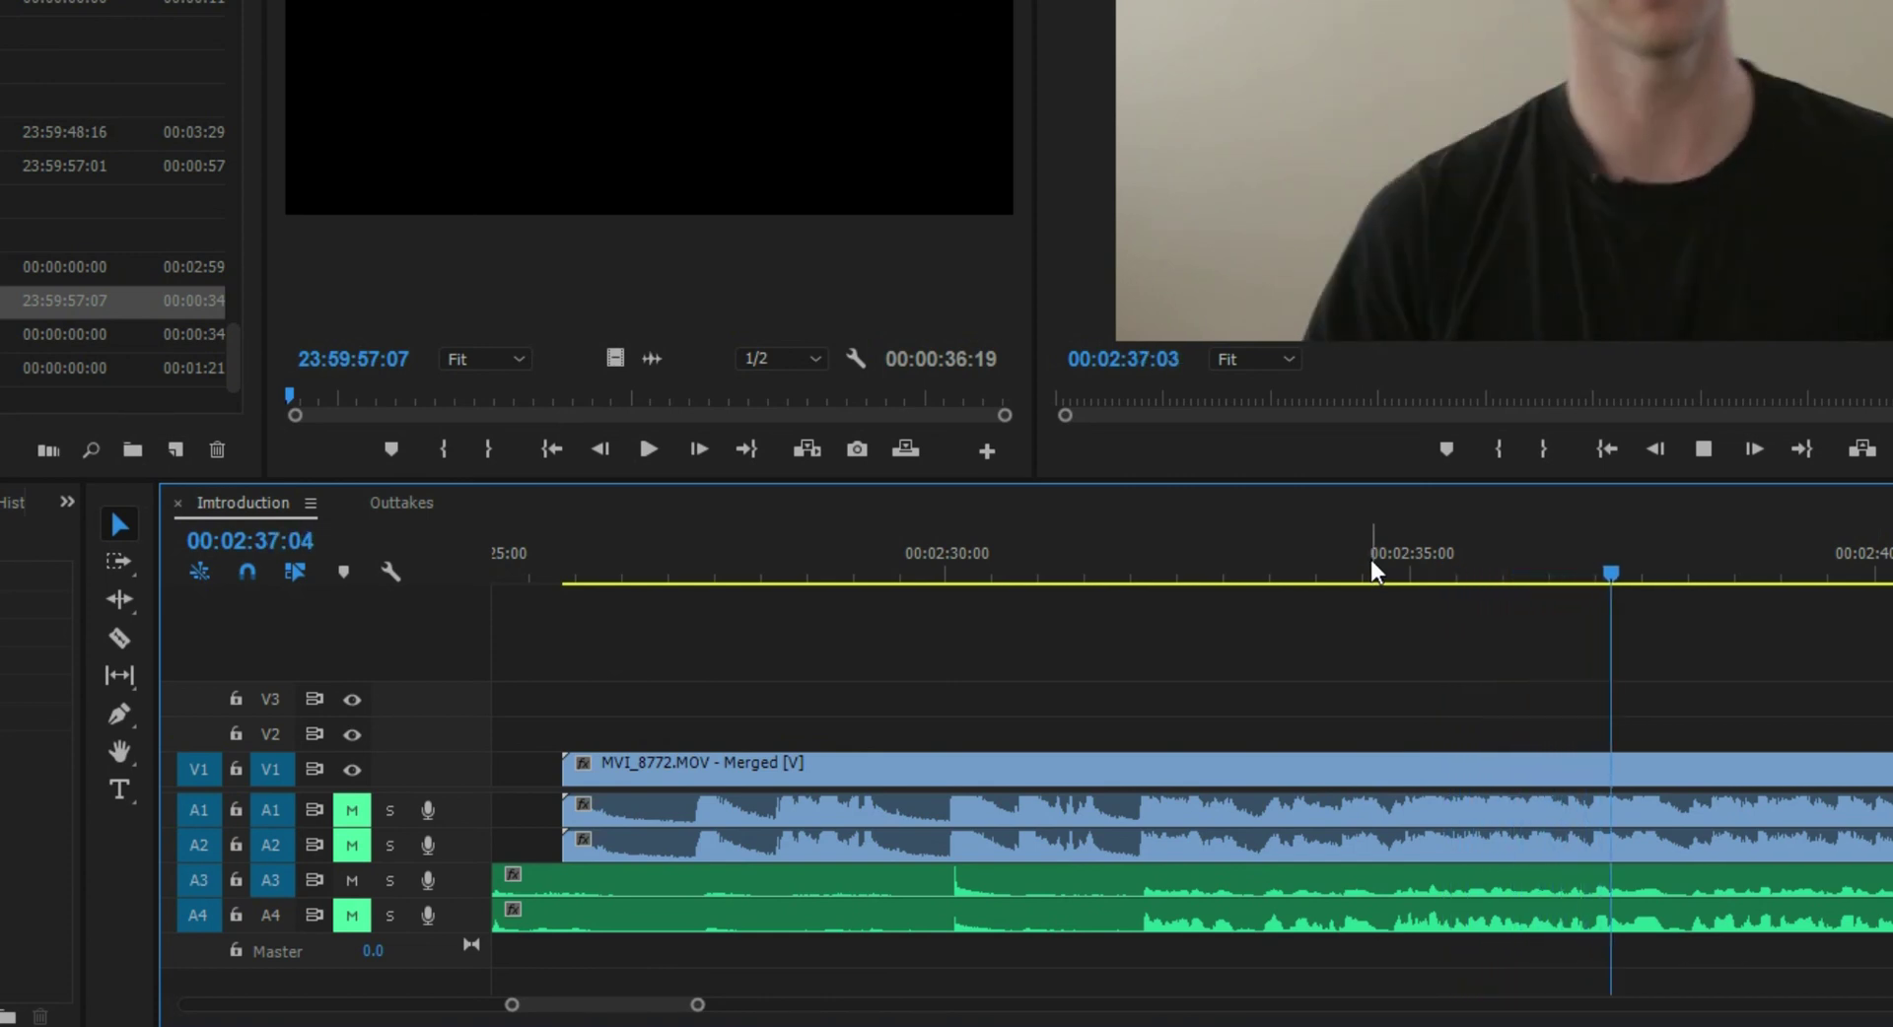
key("space")
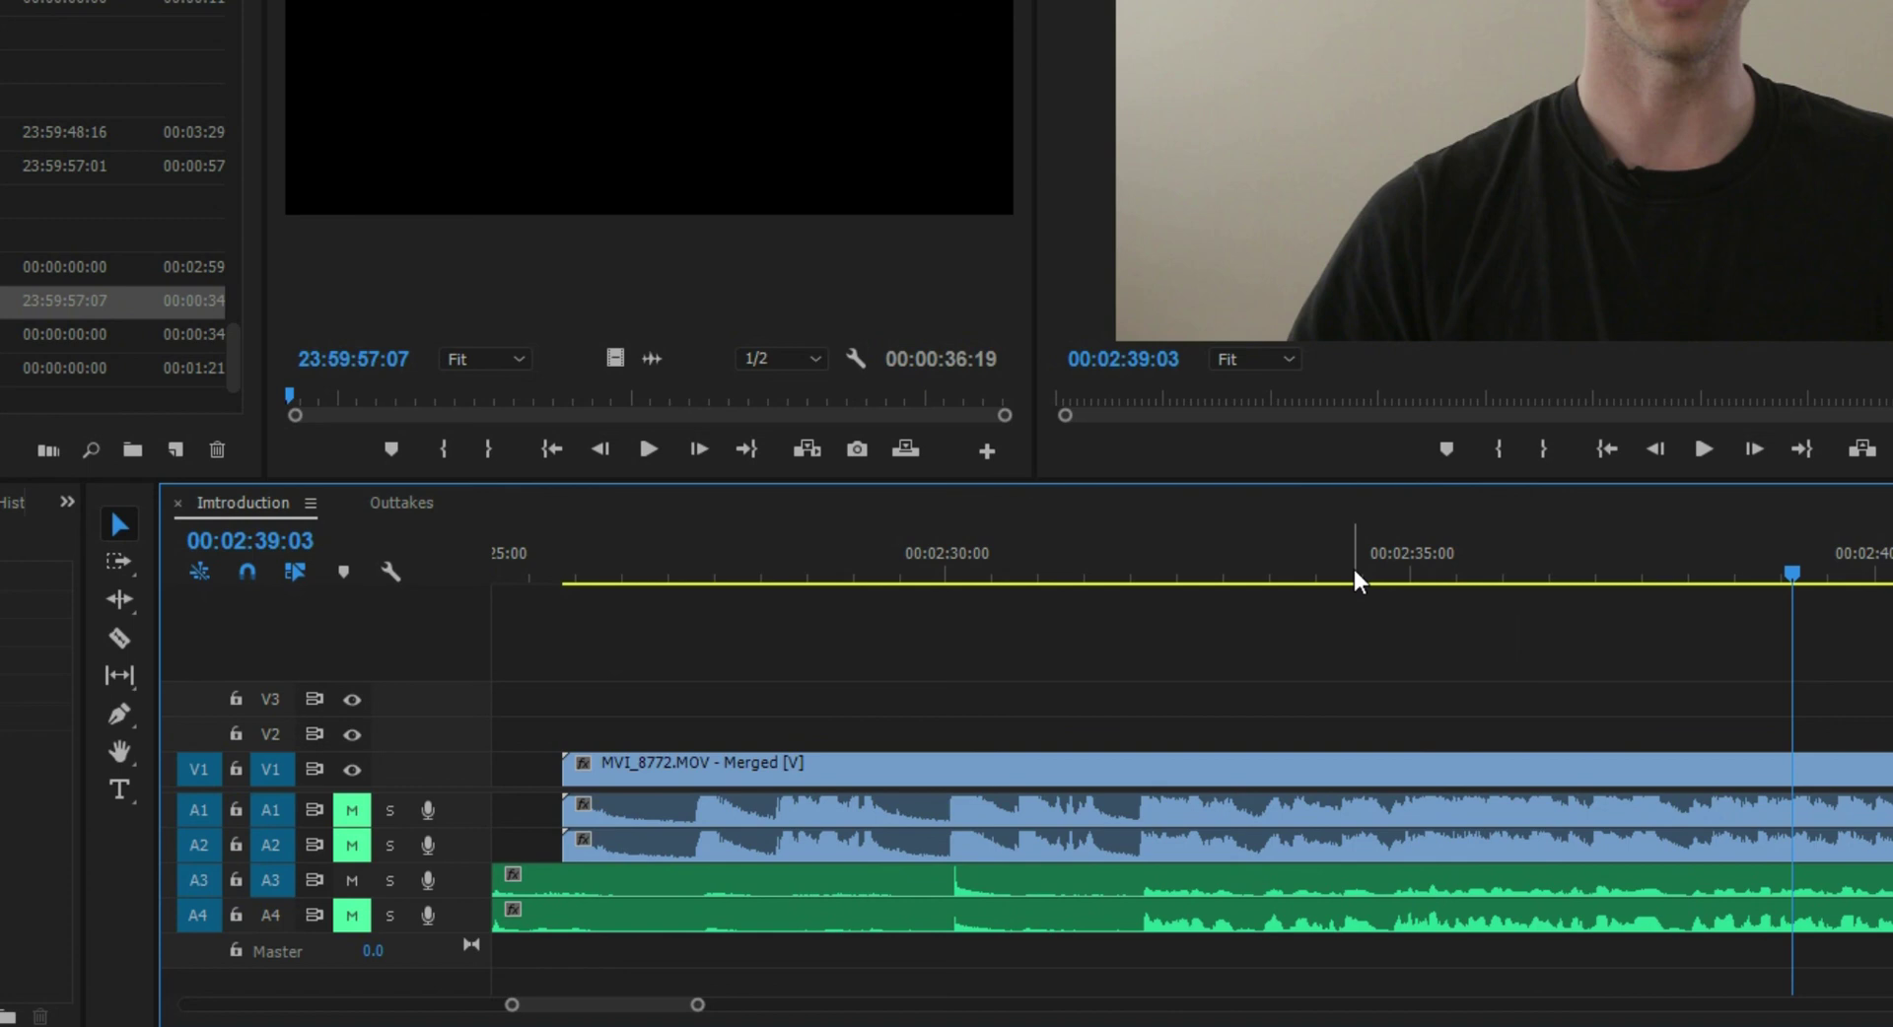
key("space")
Unmute A4 and A1, then play from 00:02:34:13 with A1, A3 and A4 audible.
left_click(353, 917)
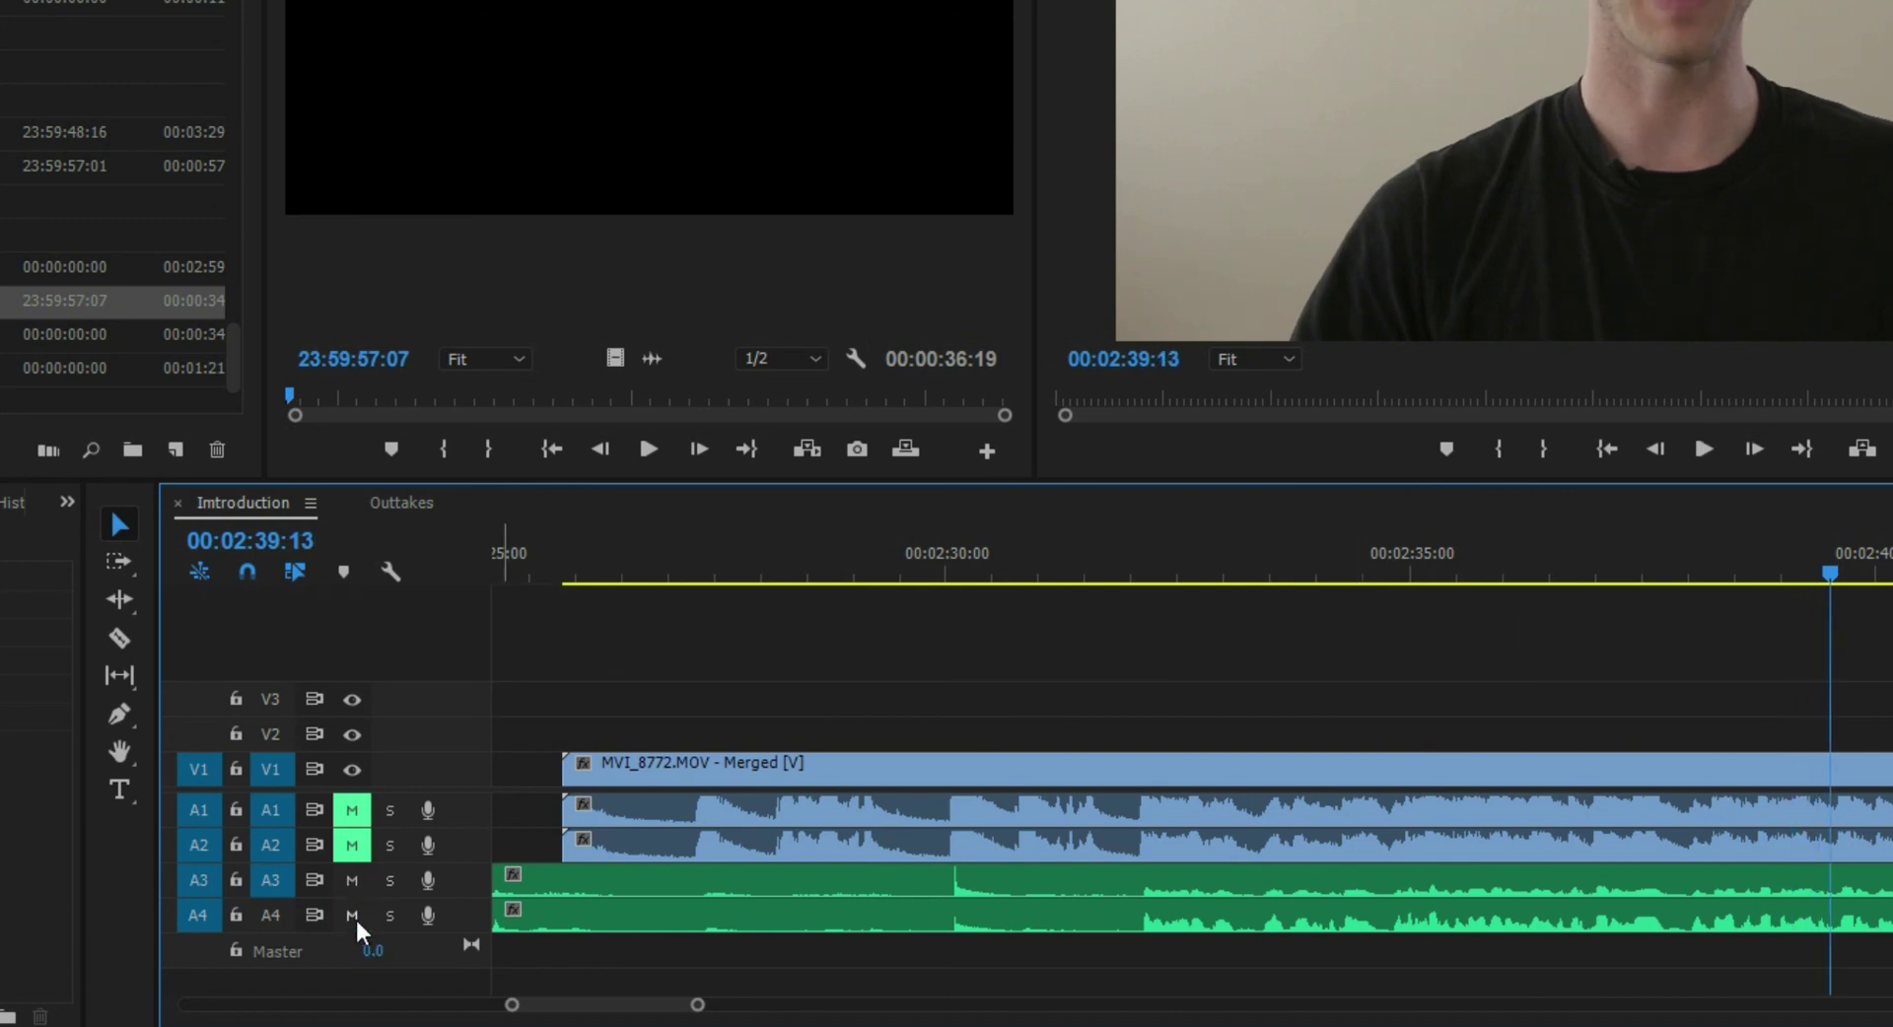
left_click(352, 810)
left_click(1366, 567)
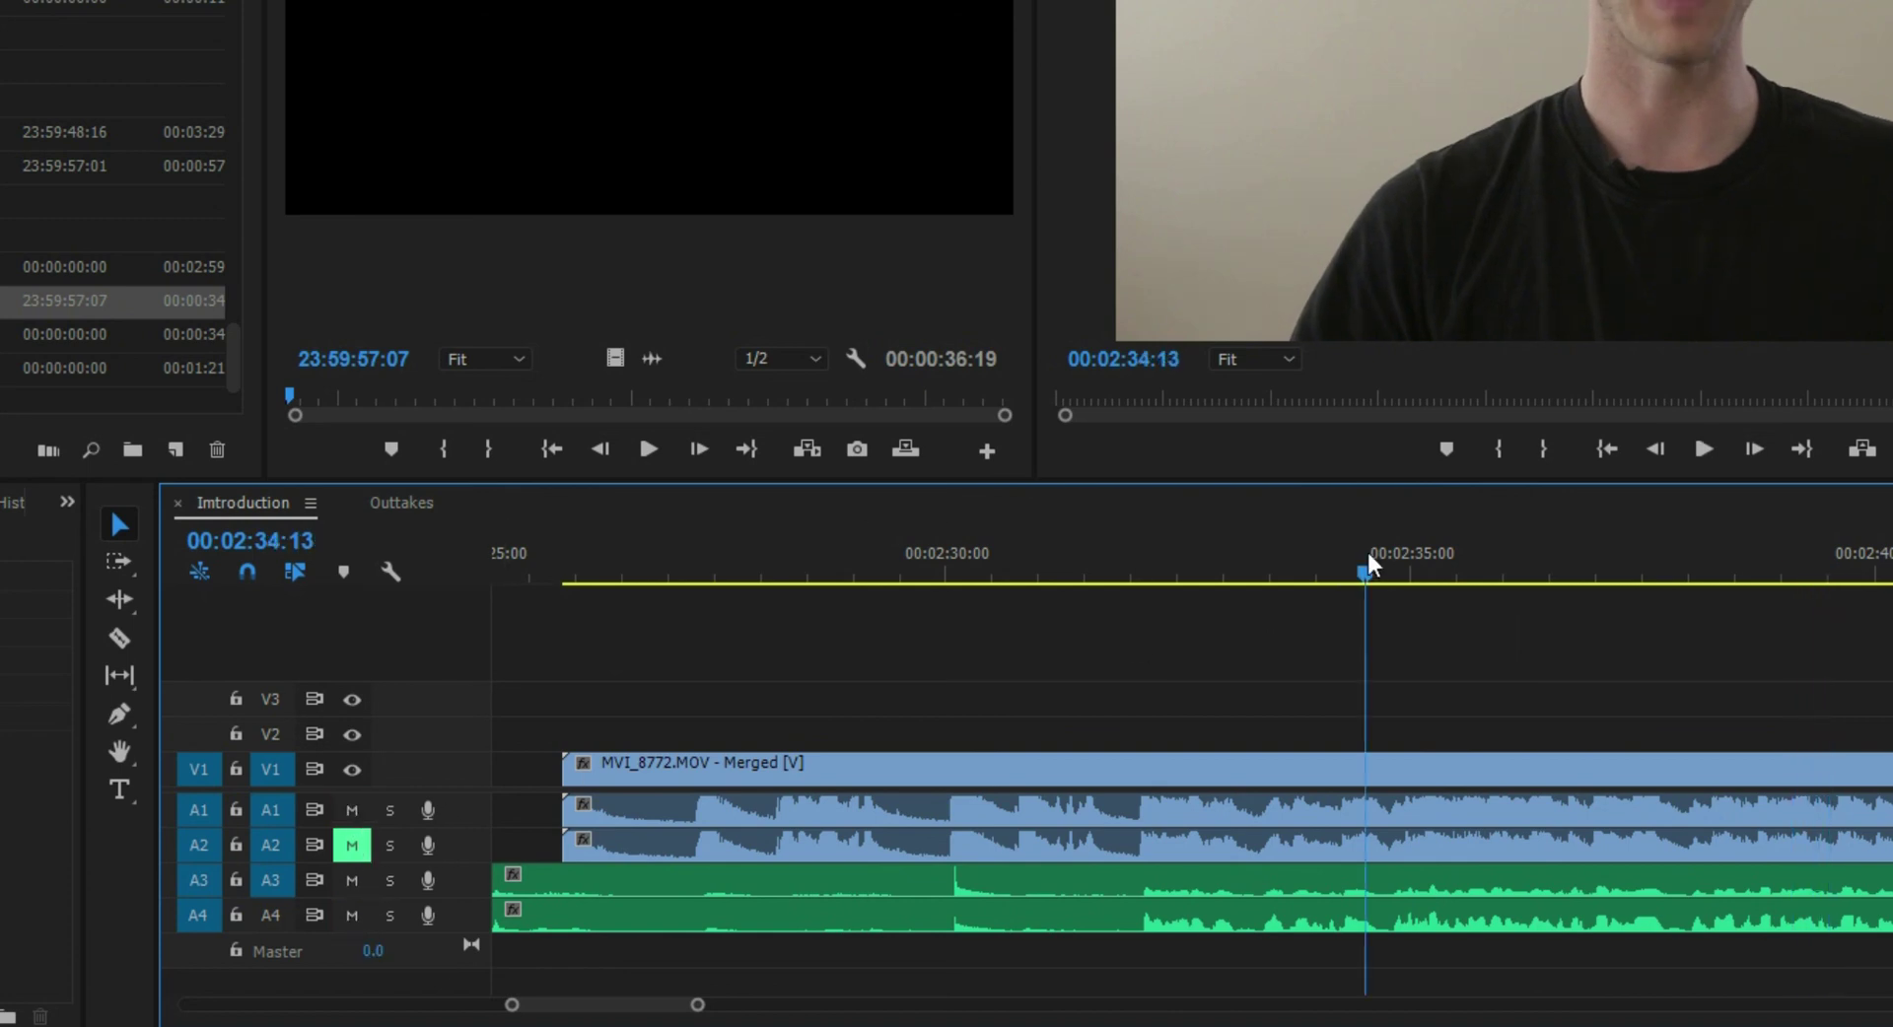
key("space")
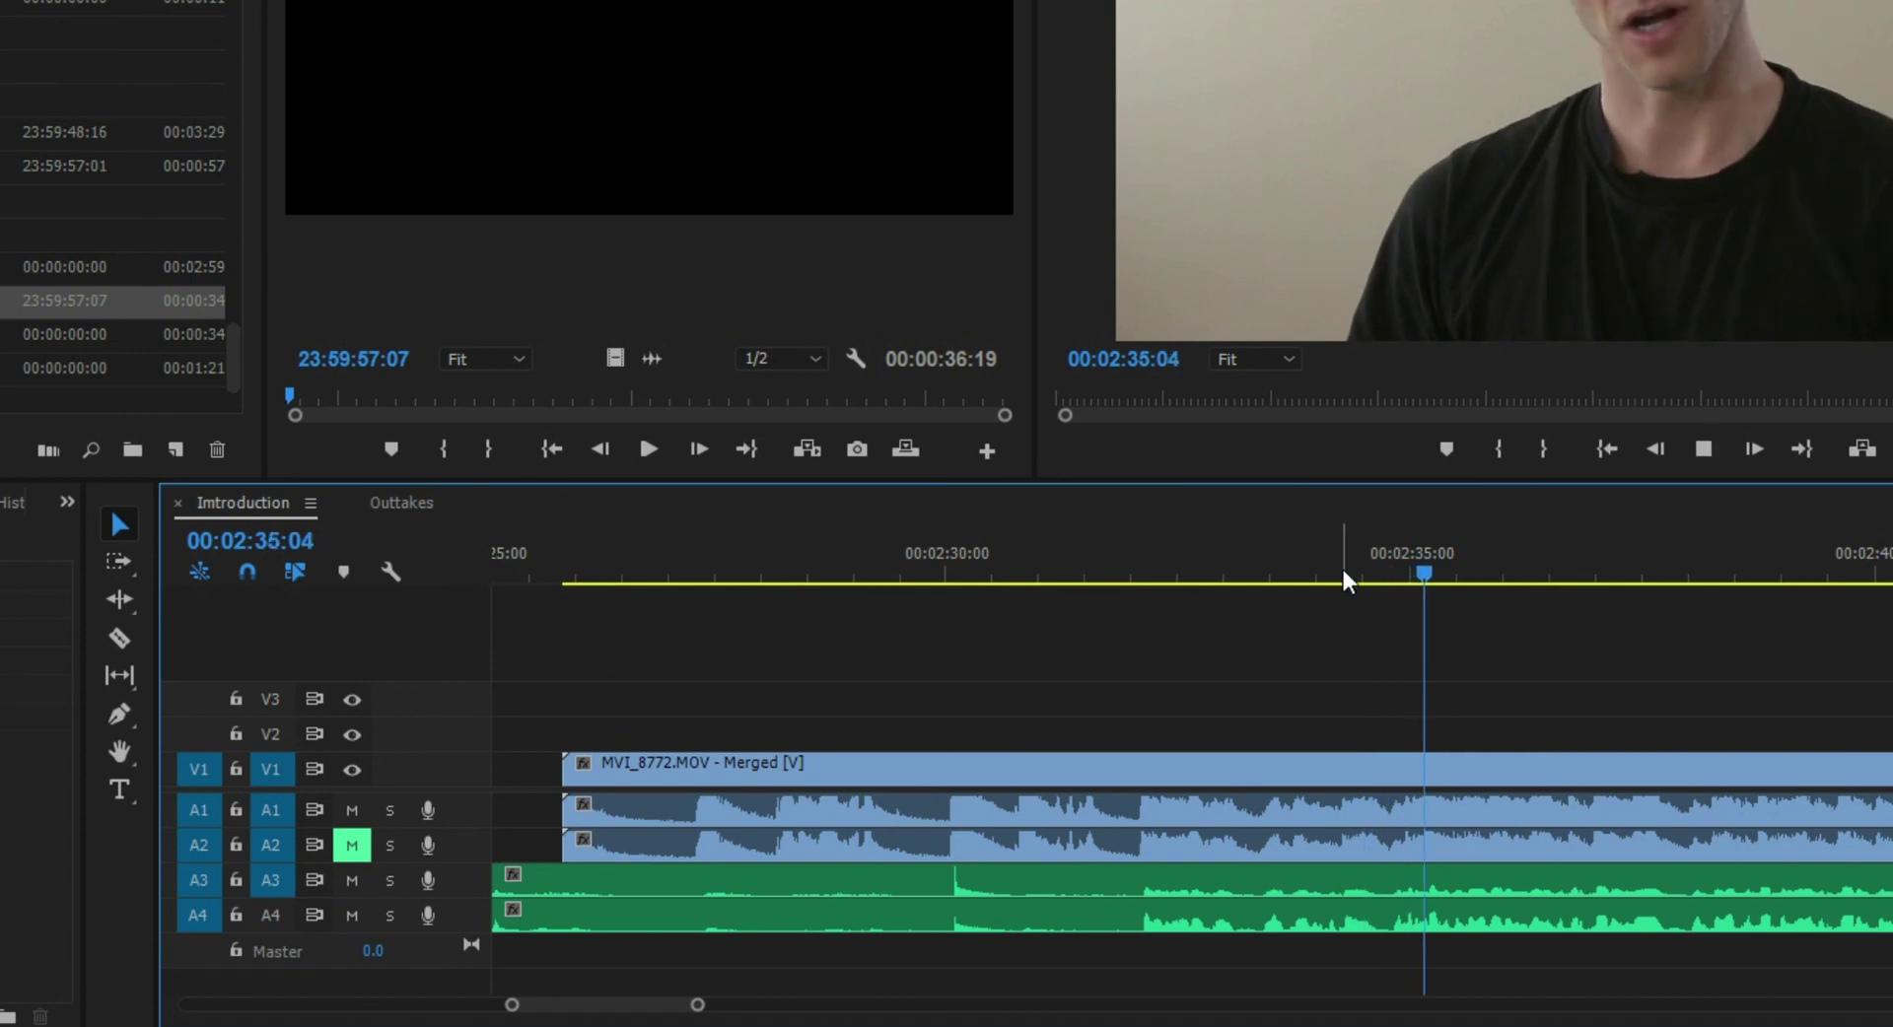
key("space")
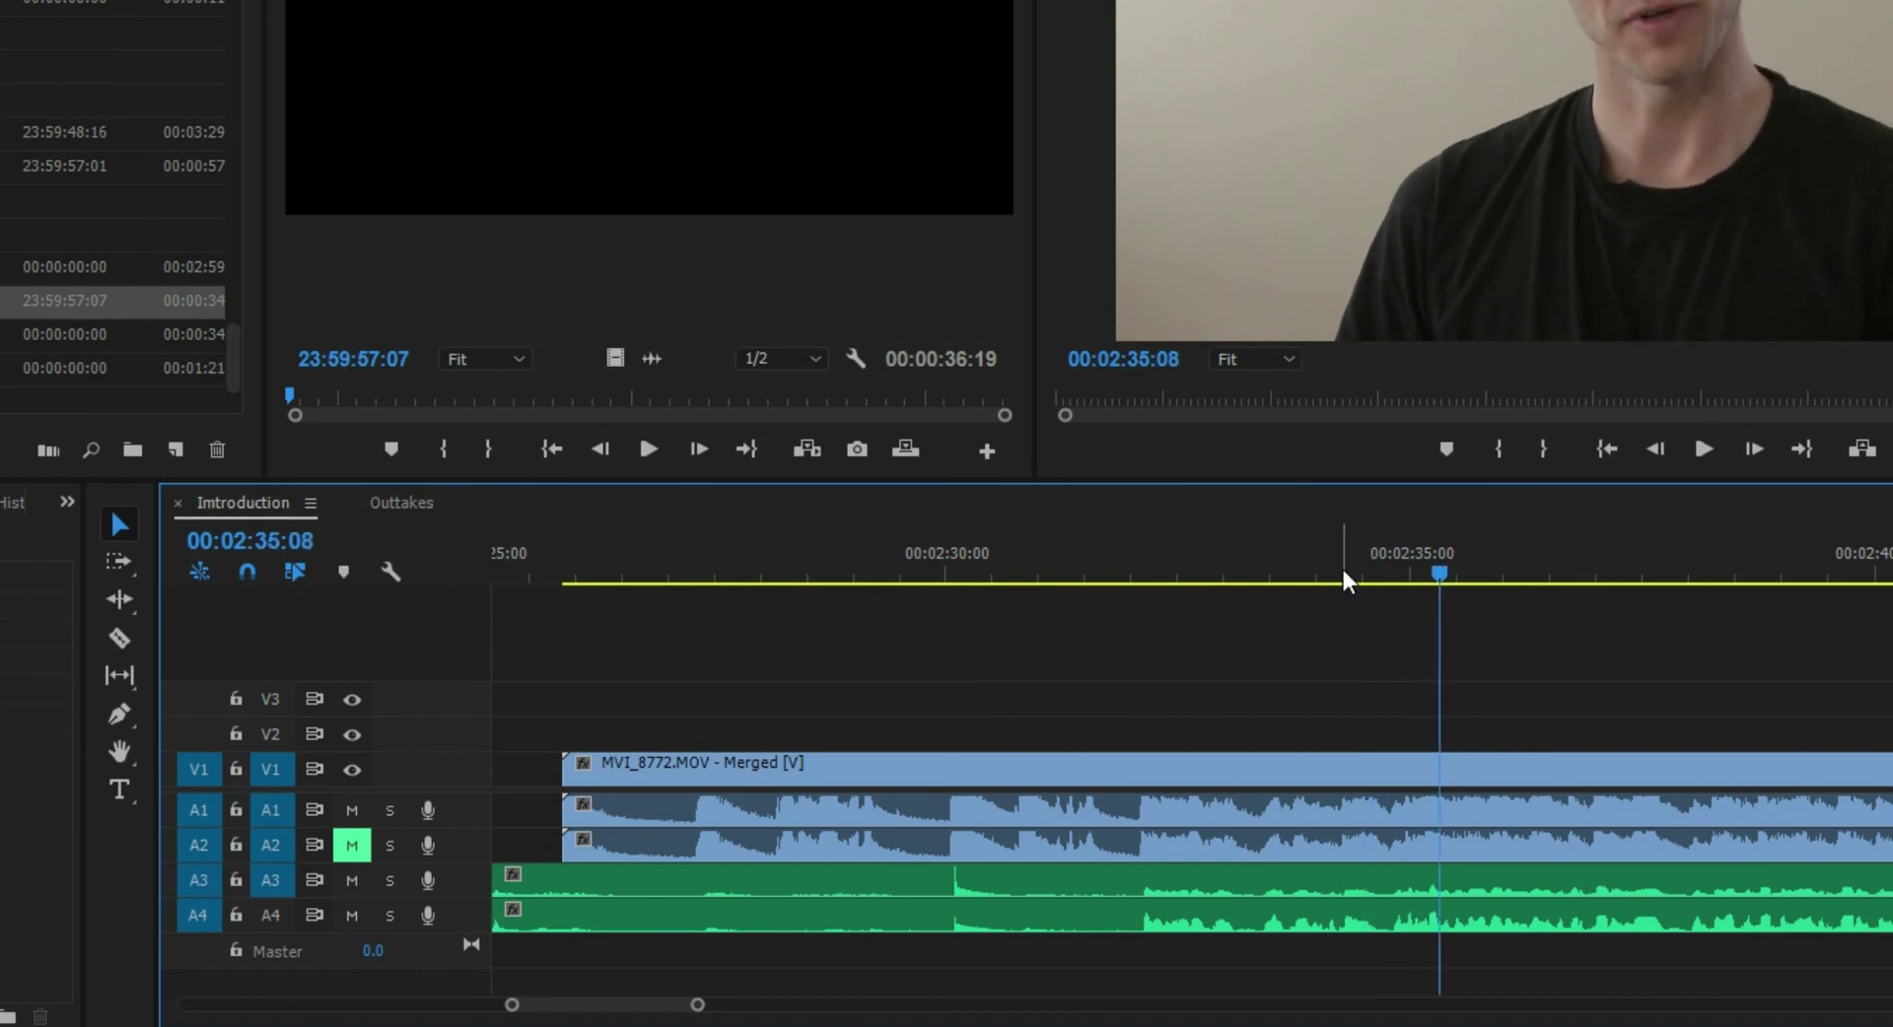